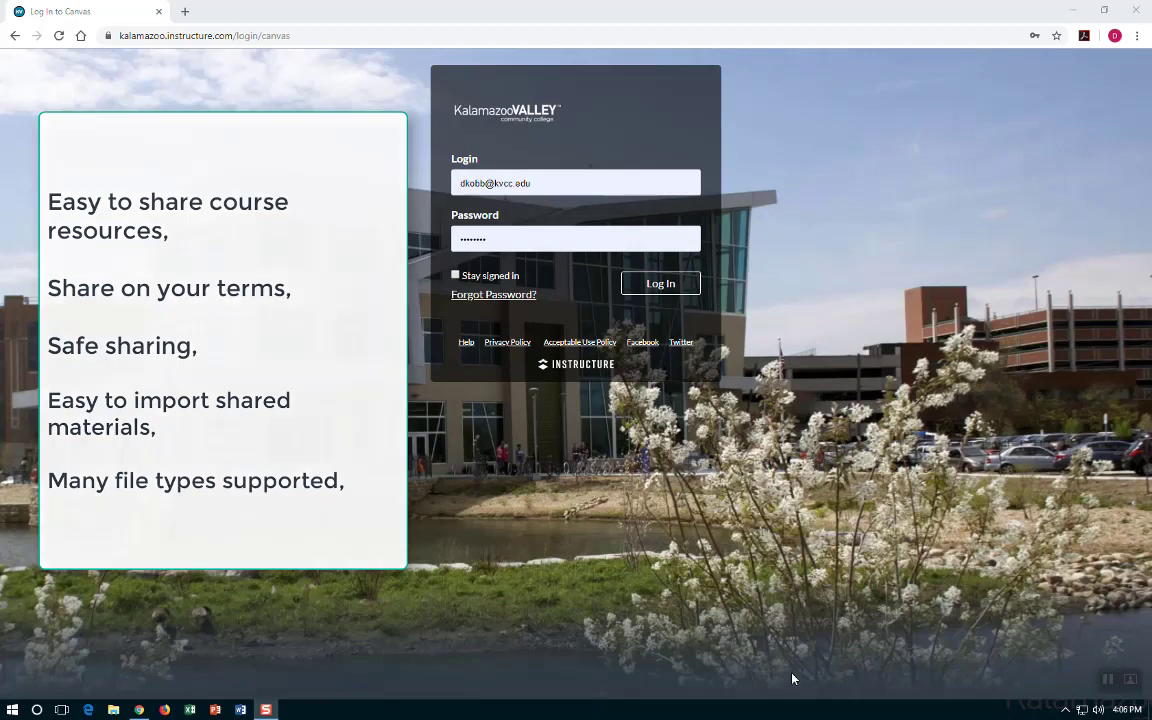
Log in with the college Canvas credentials to reach the Dashboard.
left_click(637, 286)
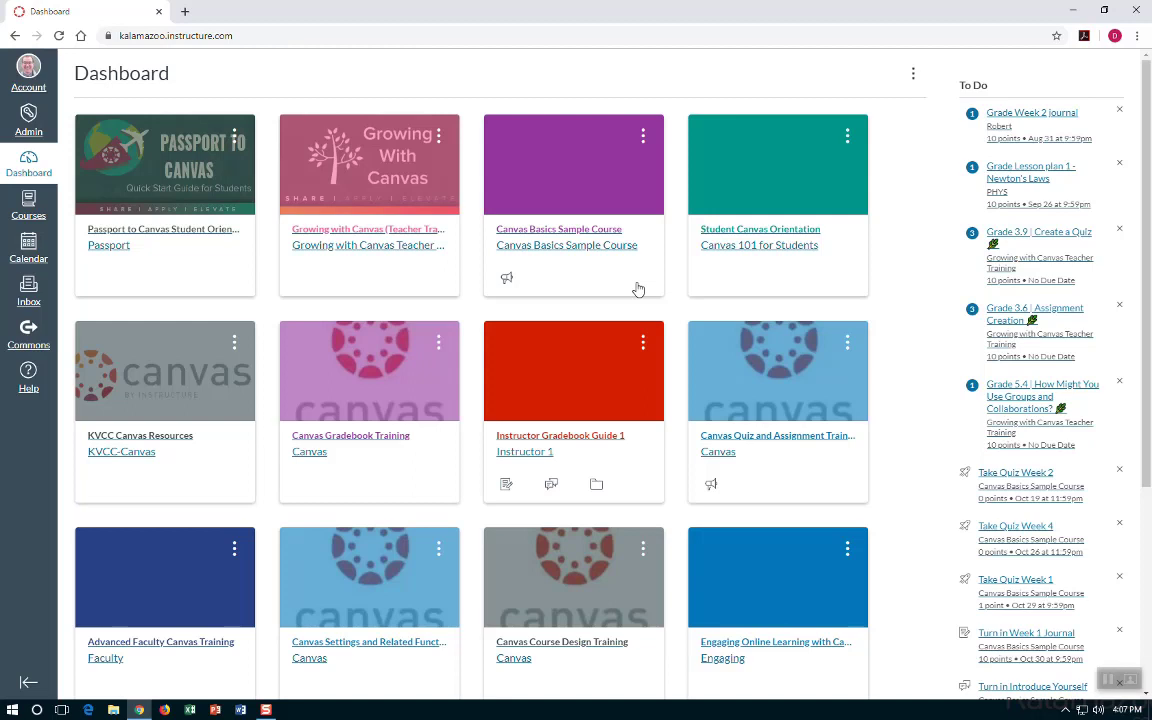
Open Canvas Commons from the left navigation to browse its 78,528 shared resources.
left_click(31, 333)
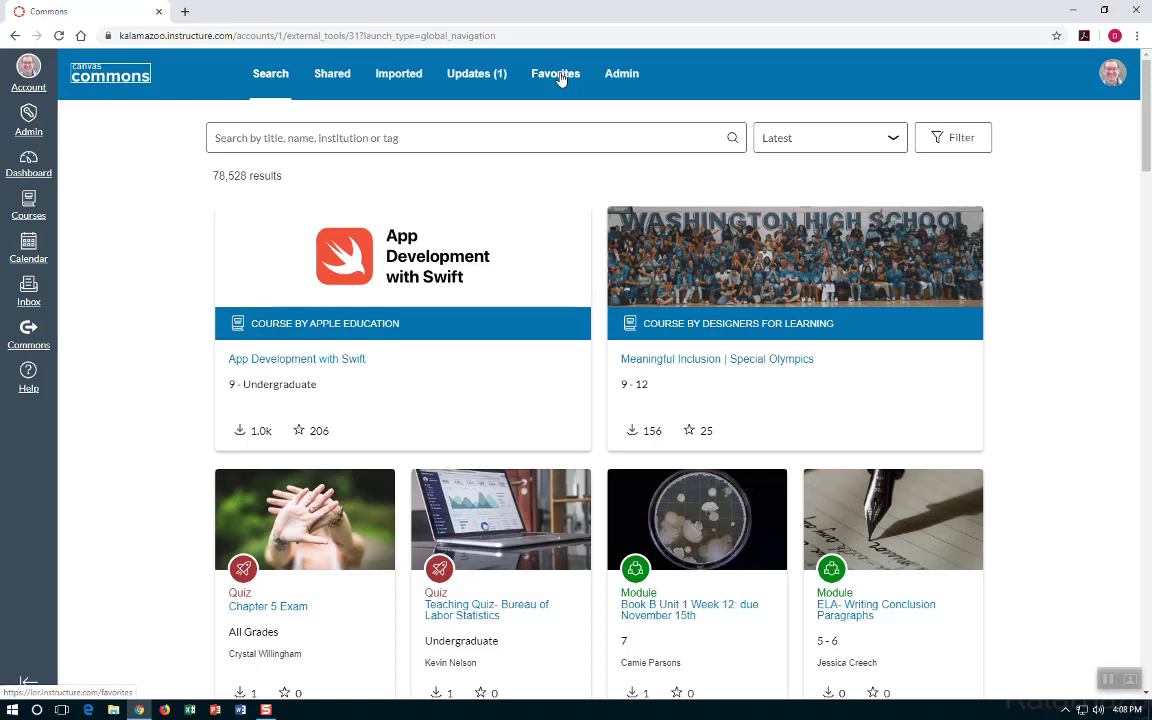
Browse the Commons Shared, Imported, Updates and Favorites lists in turn.
left_click(334, 76)
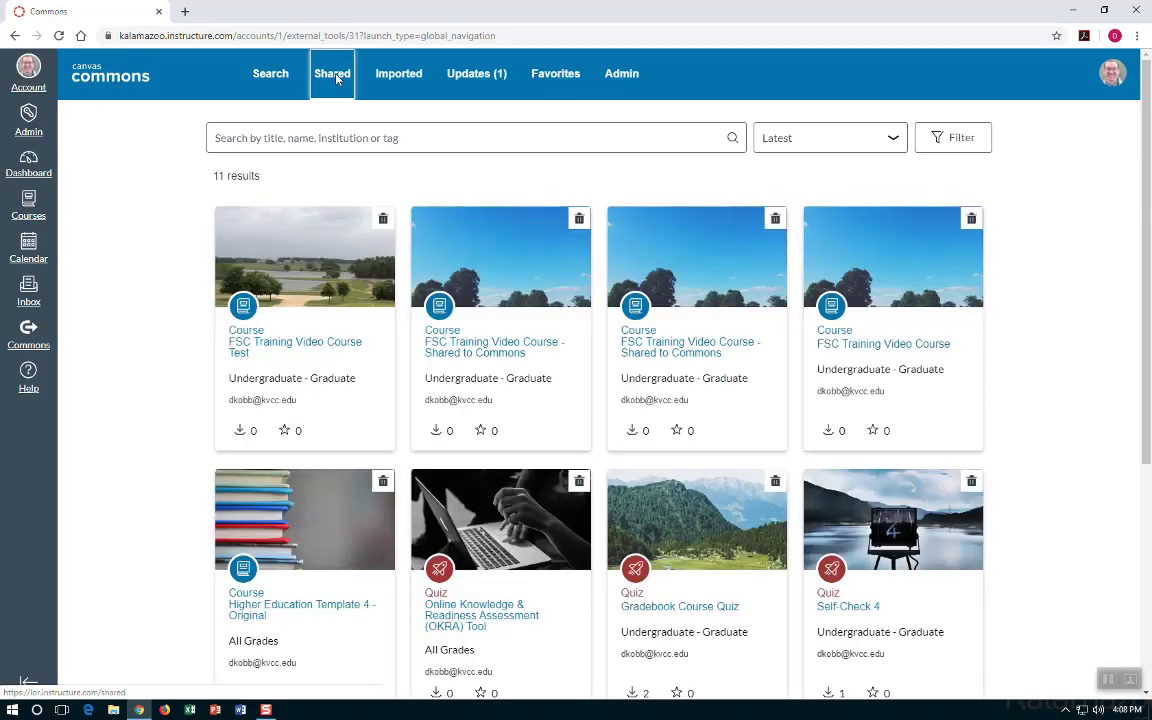
left_click(398, 80)
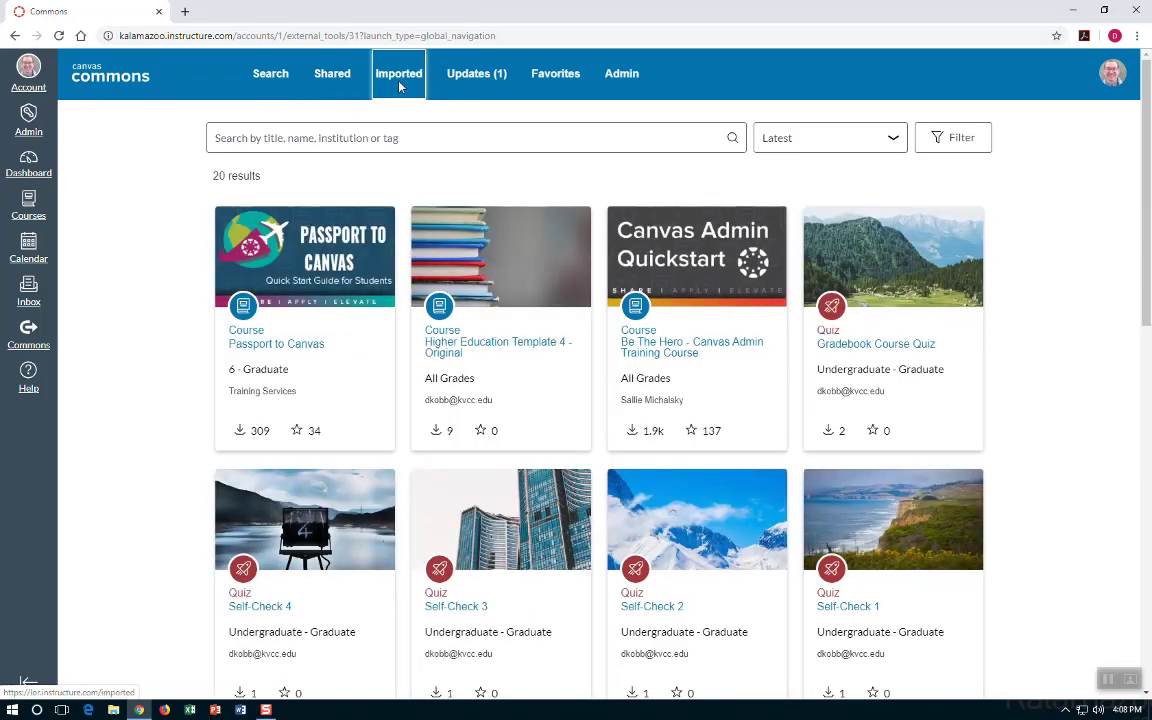
left_click(478, 78)
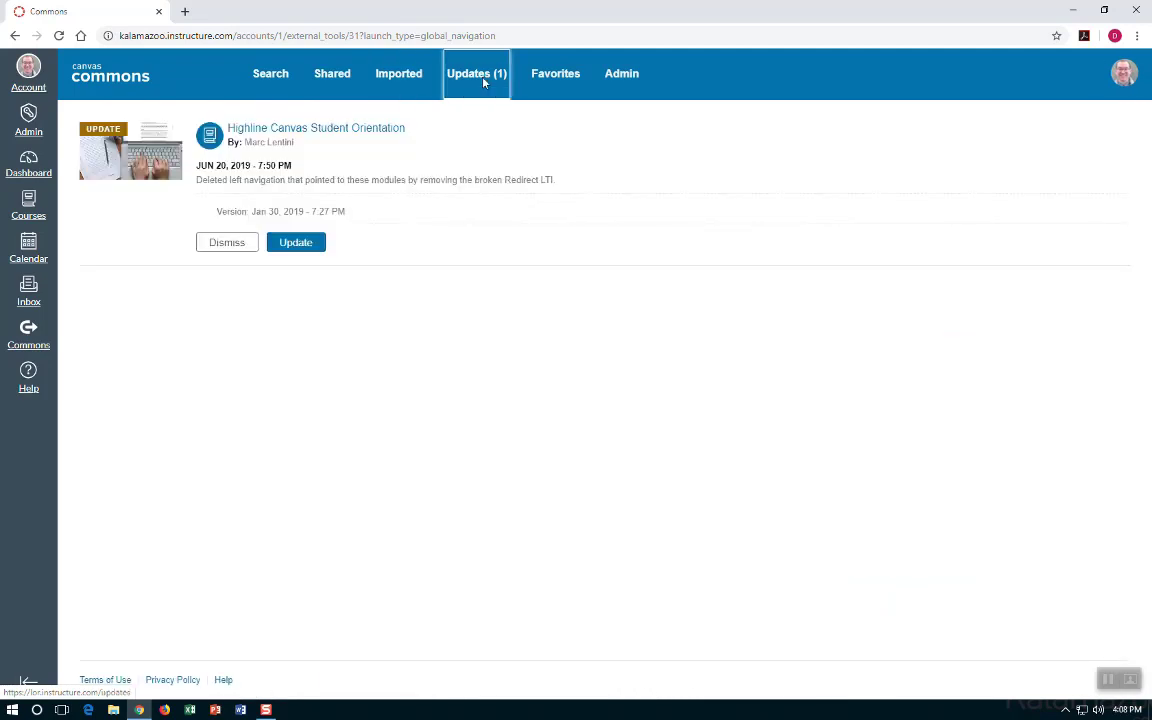
left_click(546, 80)
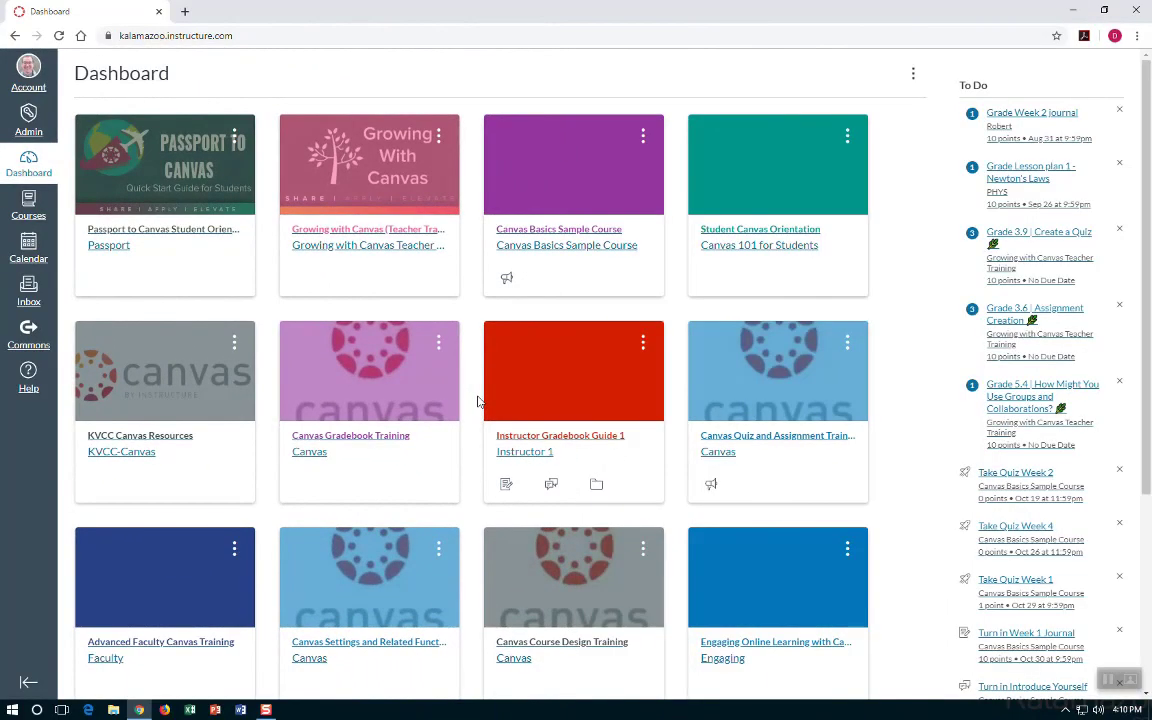
From the FSC Training Video Course settings, start Share to Commons.
scroll(477, 401, "down", 5)
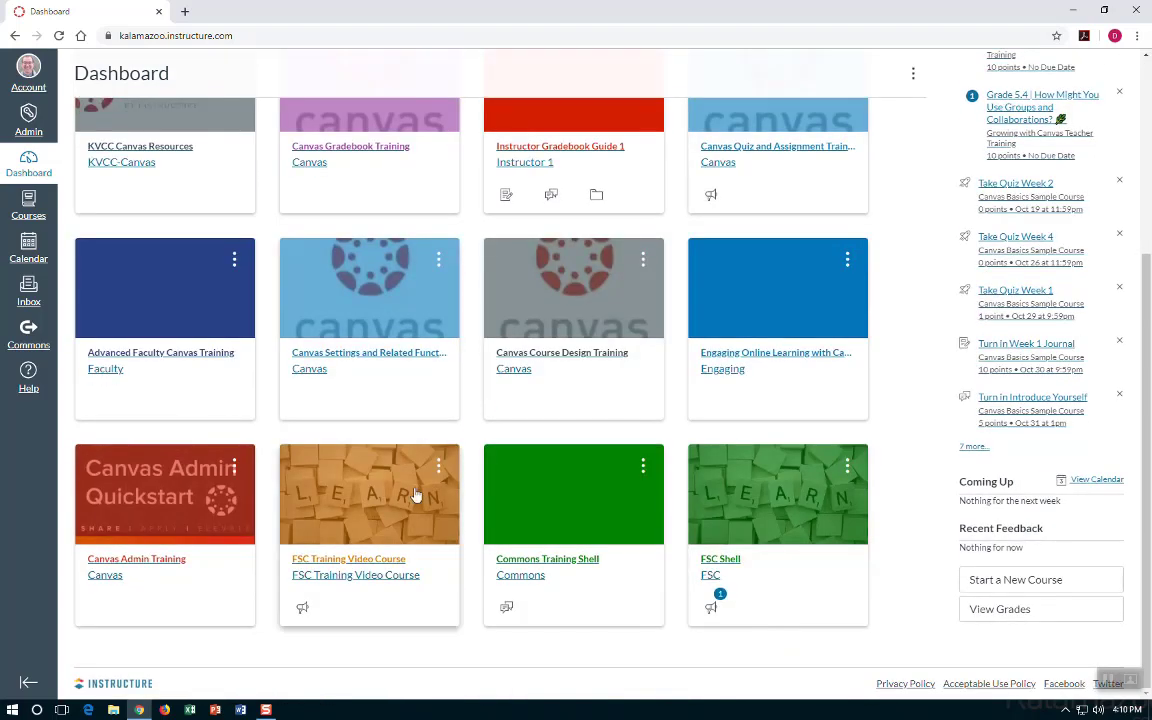
left_click(416, 496)
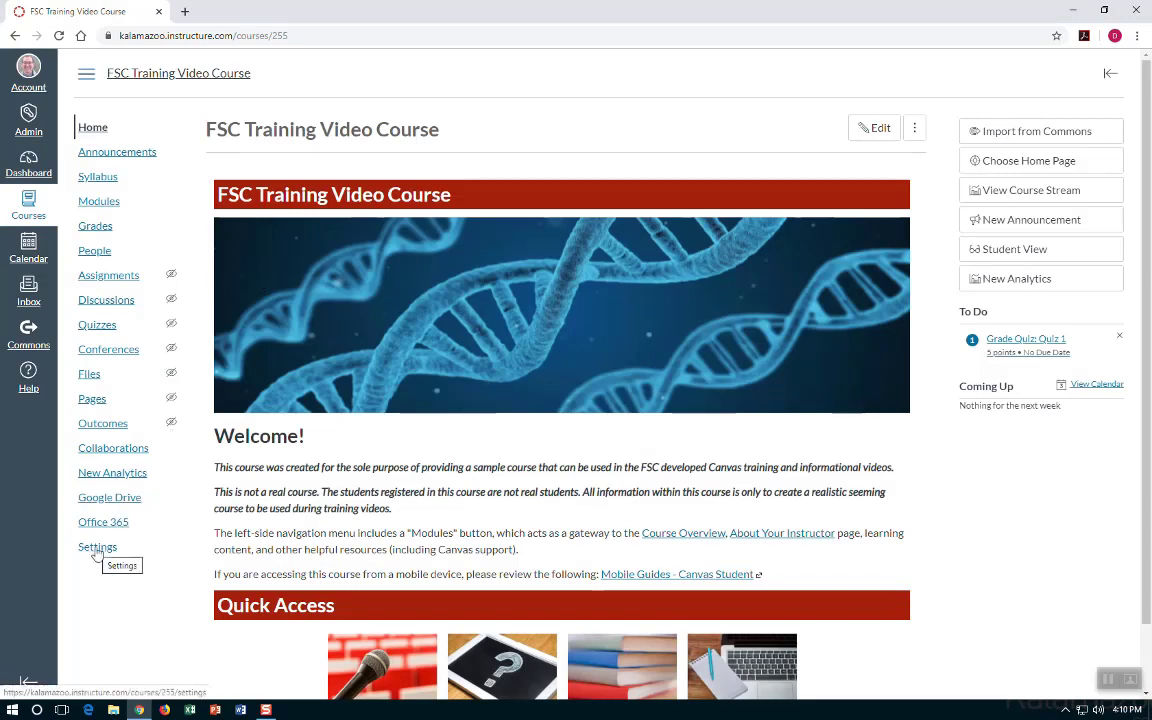
left_click(96, 550)
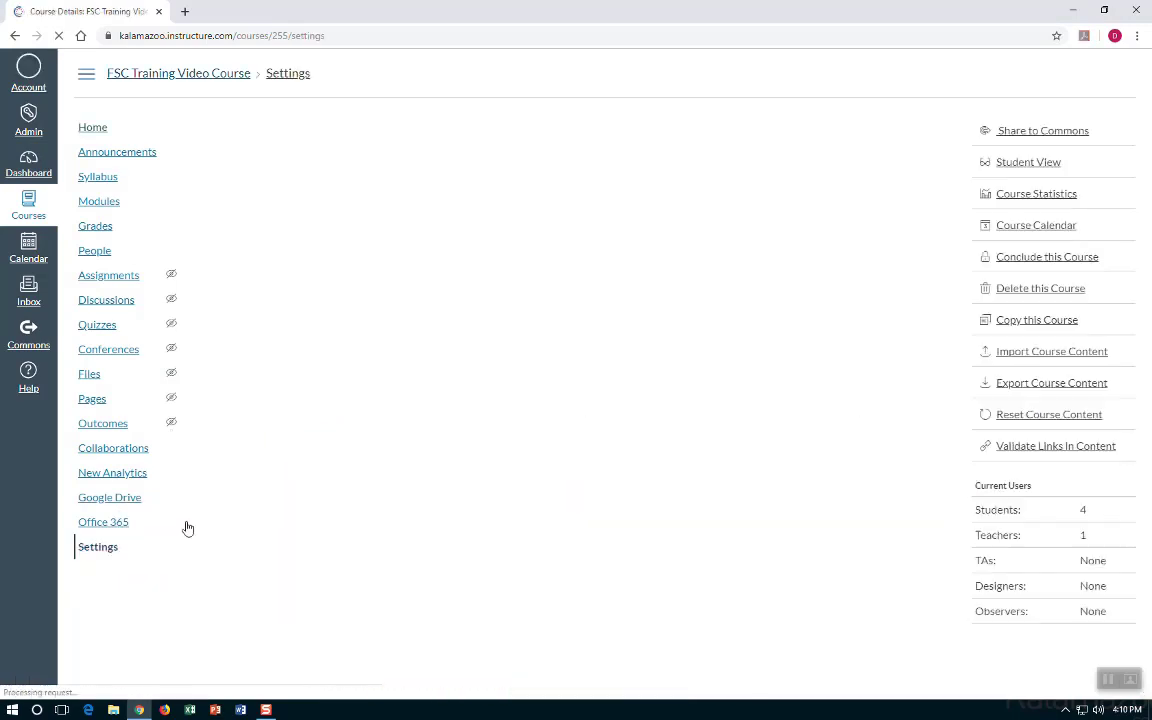
left_click(1017, 136)
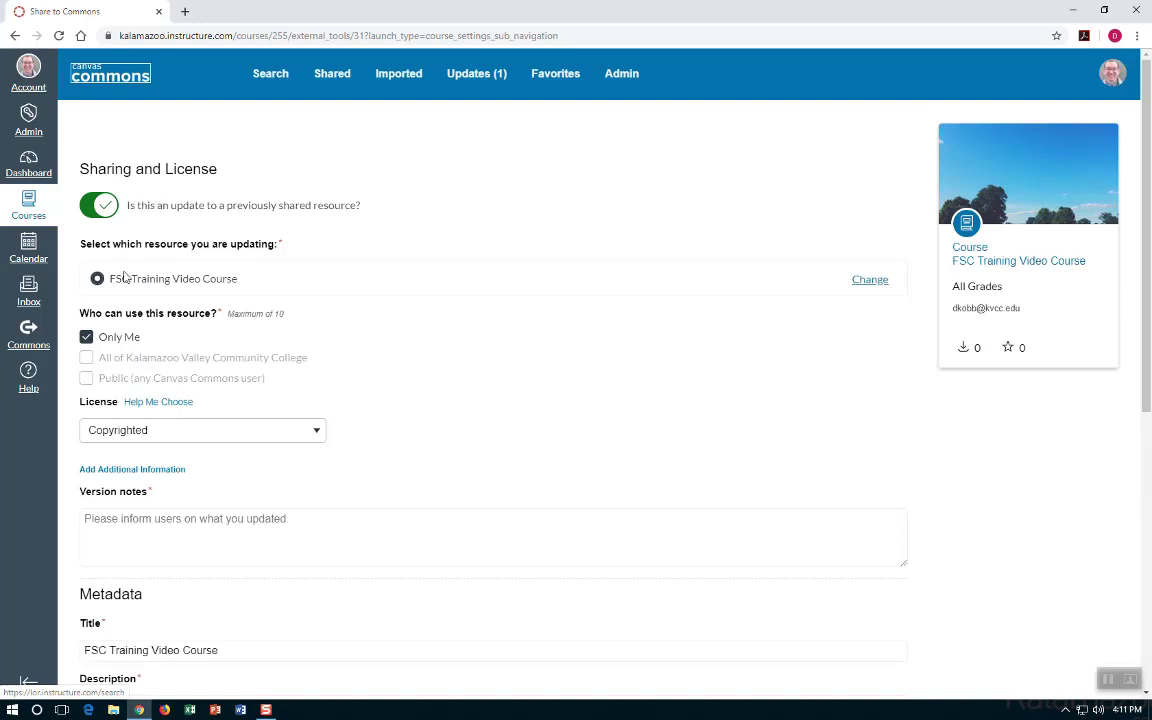
Share as a new Only Me resource with description 'Test', title suffix '- Test', tag 'test'.
left_click(84, 205)
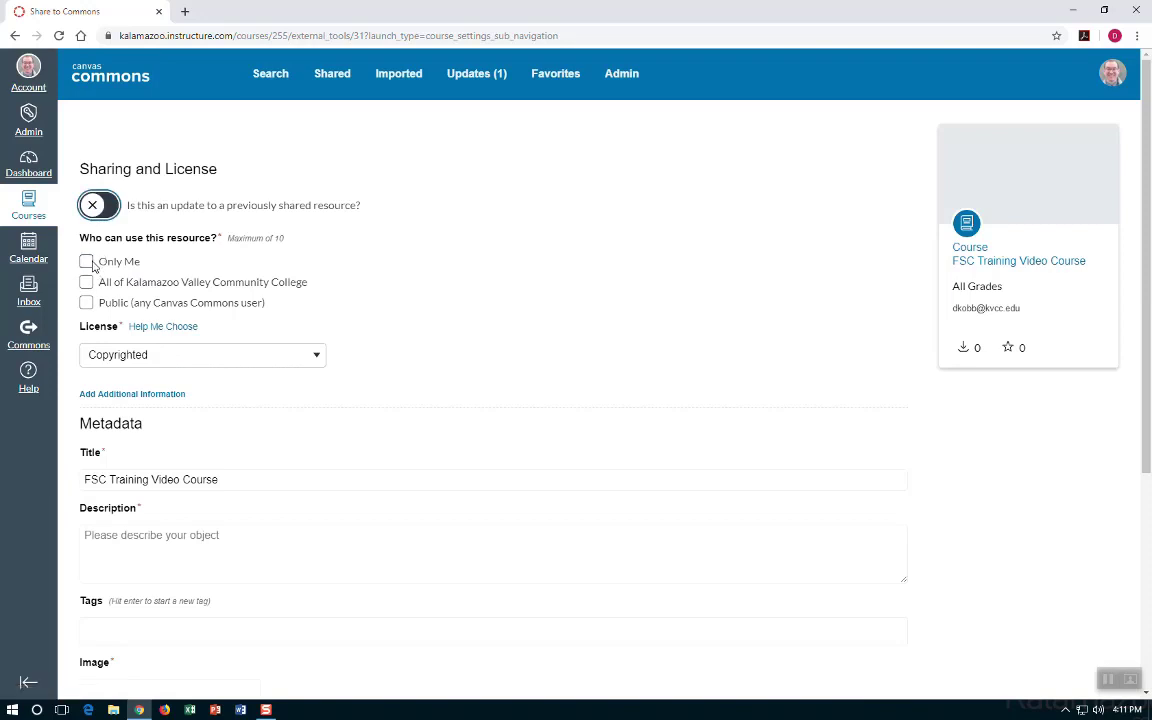
left_click(86, 261)
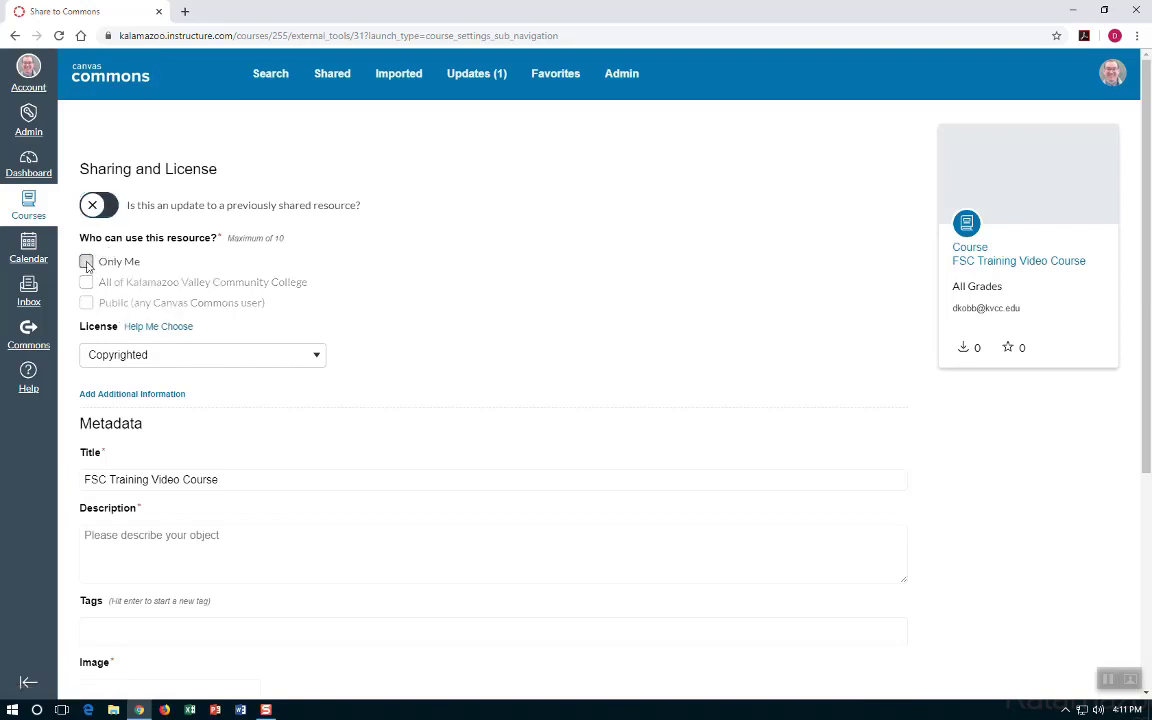
scroll(150, 390, "down", 2)
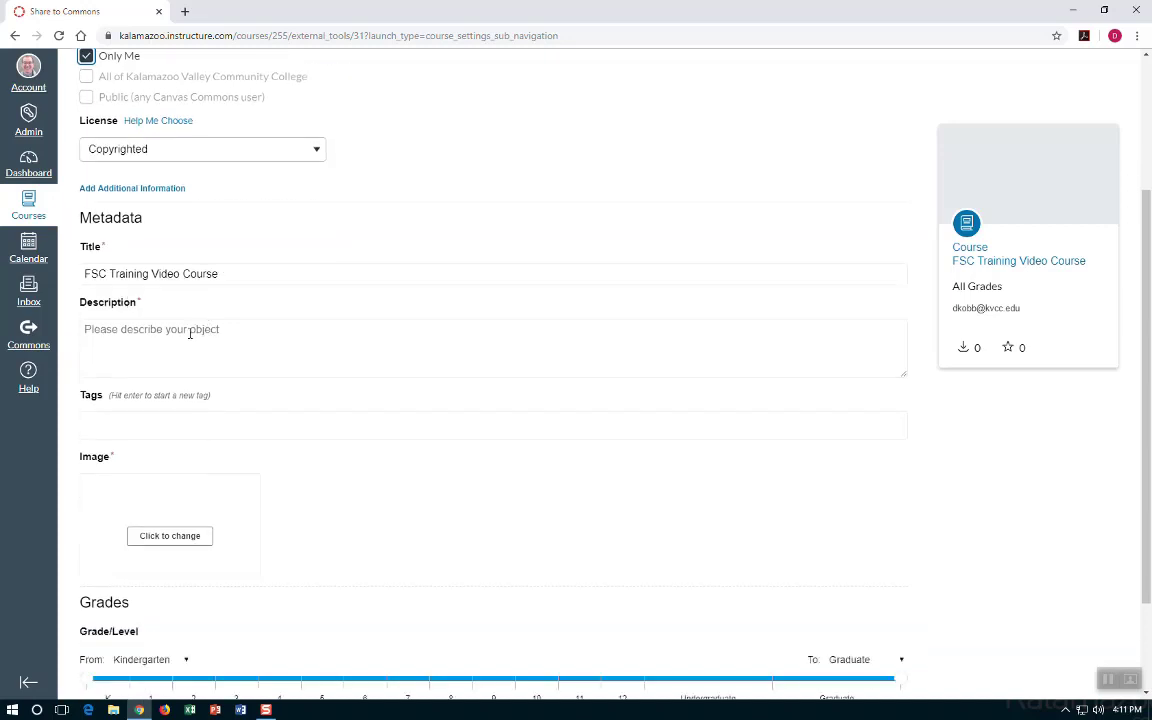
left_click(186, 333)
type("Test")
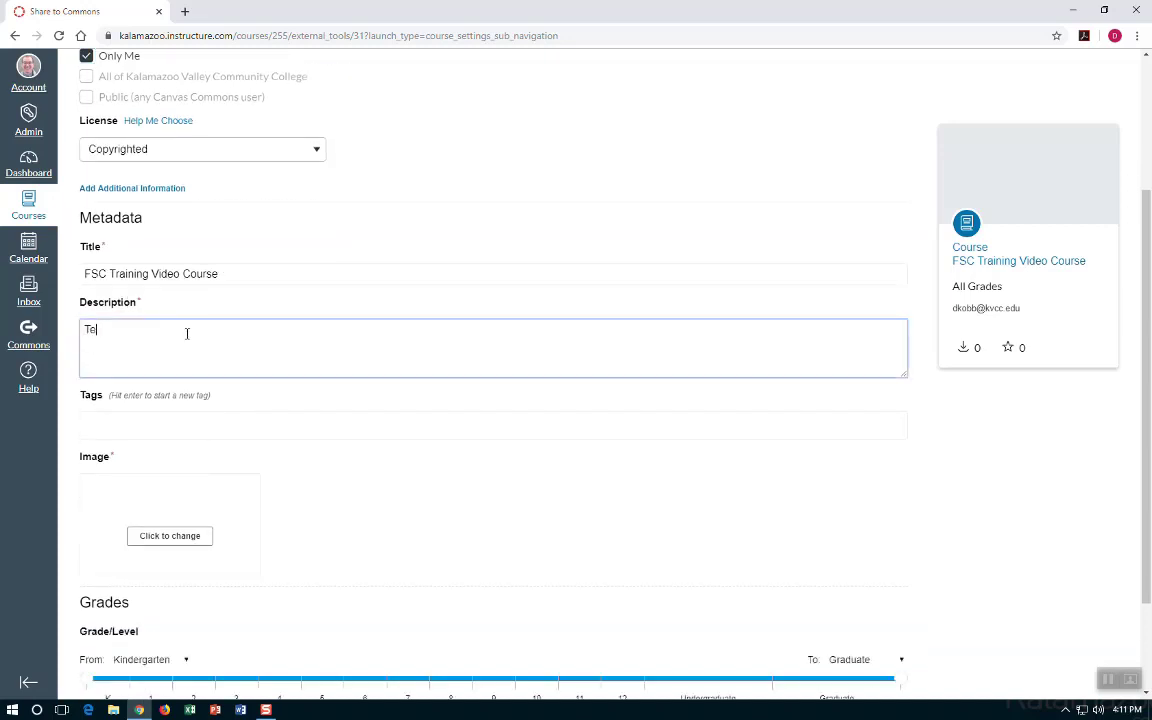
left_click(242, 273)
type("- Test")
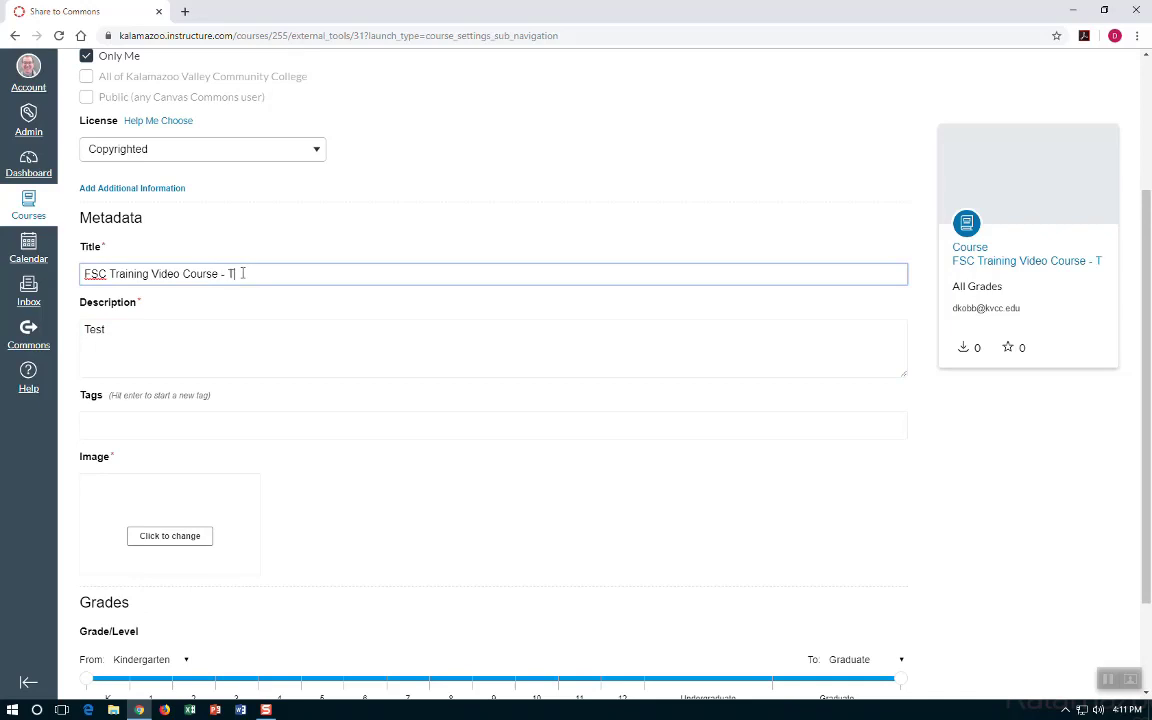
left_click(136, 421)
type("test")
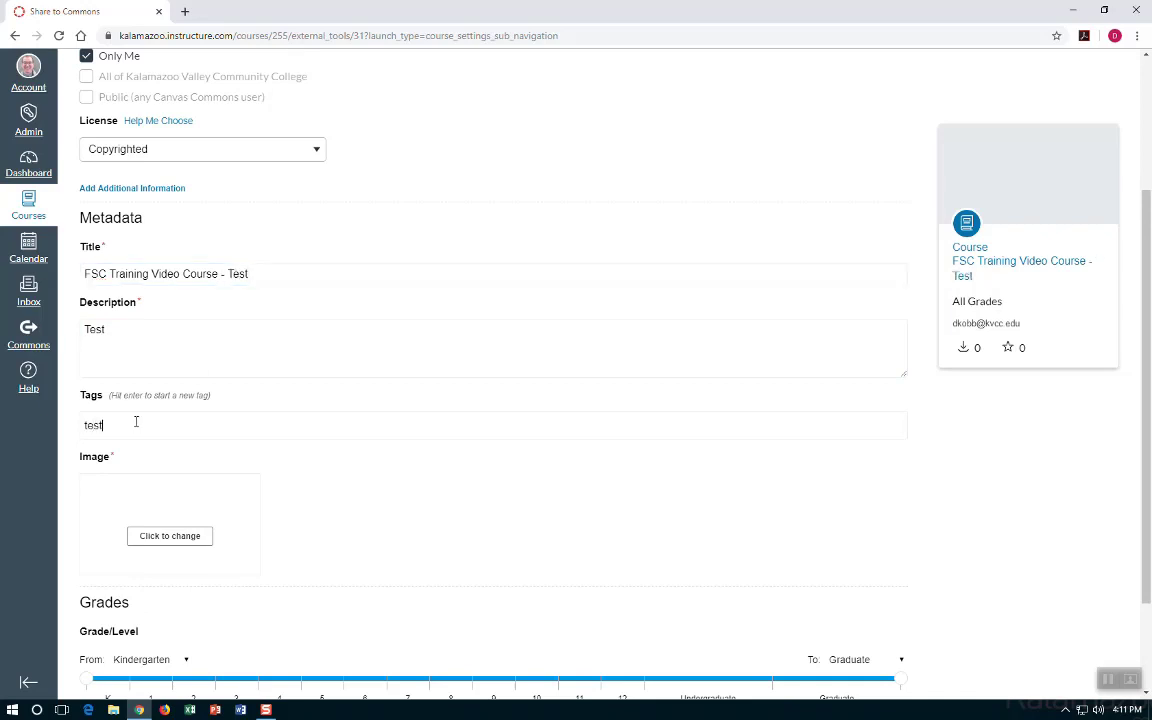
Use the math worksheet Unsplash image, start grades at Undergraduate, and share.
left_click(165, 539)
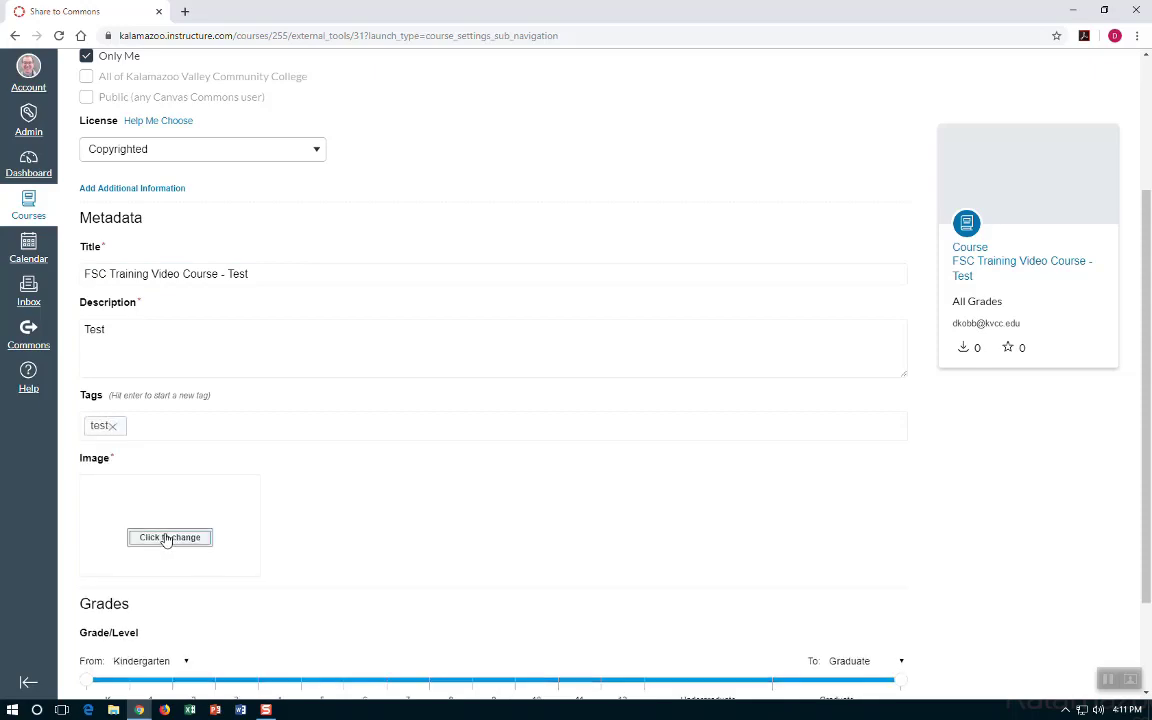
scroll(360, 314, "down", 3)
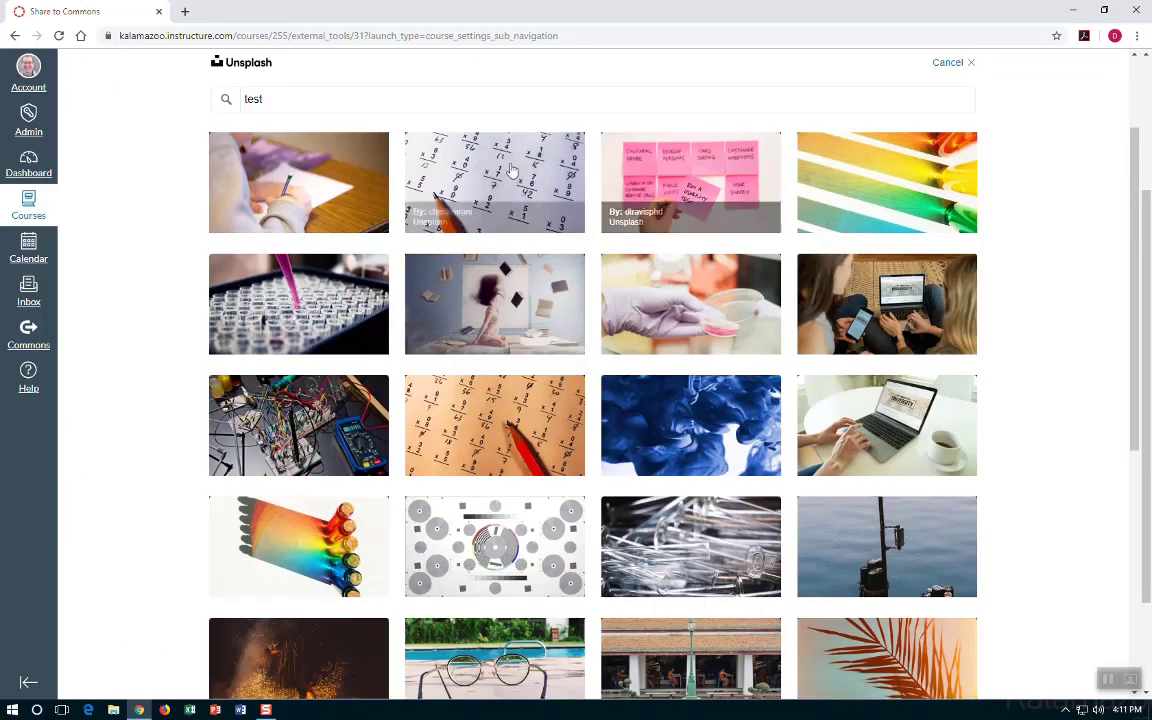
left_click(530, 190)
scroll(157, 452, "down", 2)
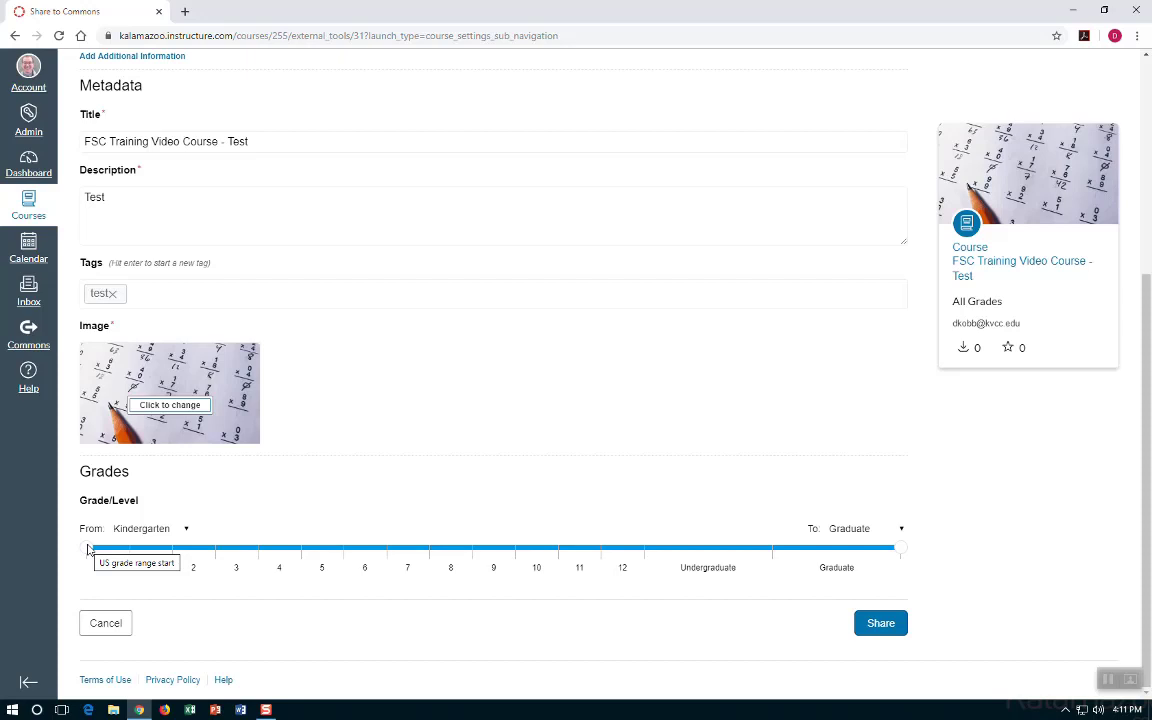
left_click_drag(87, 549, 643, 553)
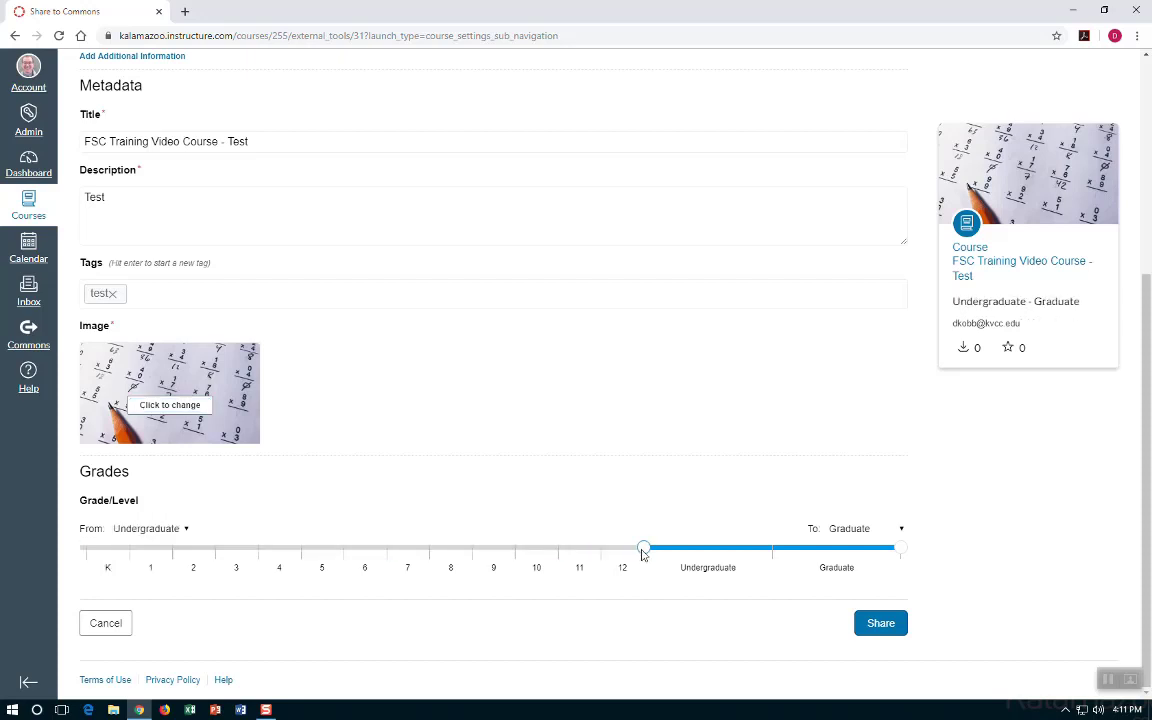
left_click(880, 624)
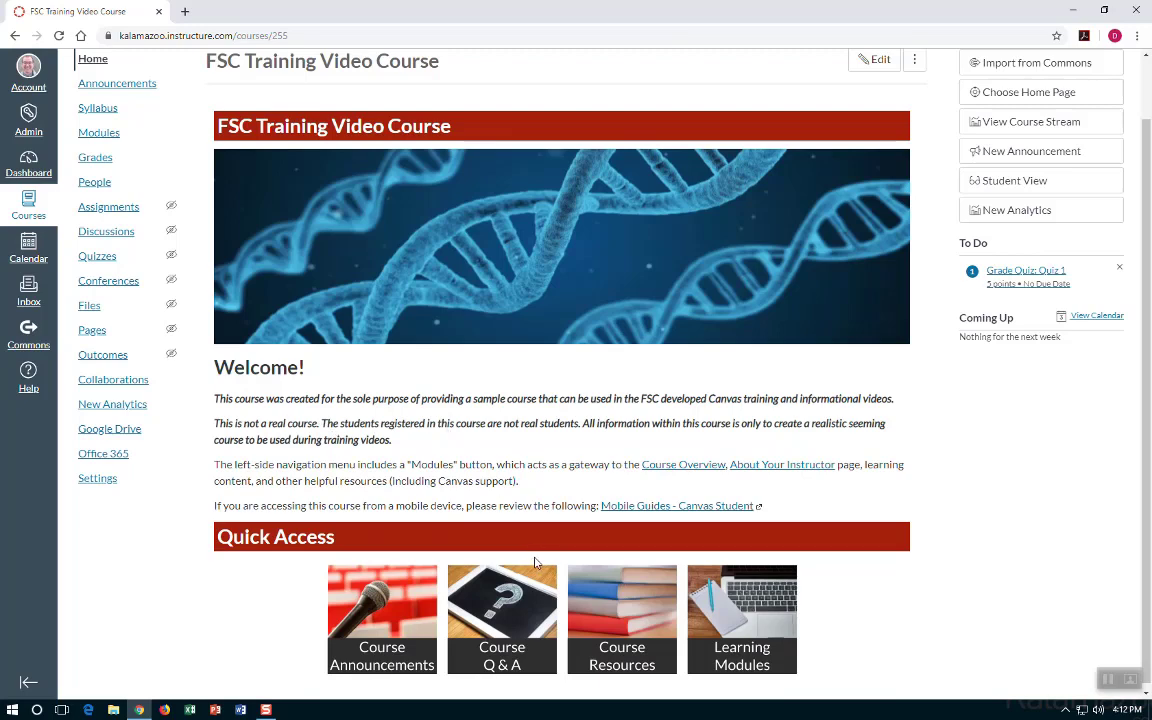
Open the Module 1: Overview and To Do List page from Modules.
left_click(712, 624)
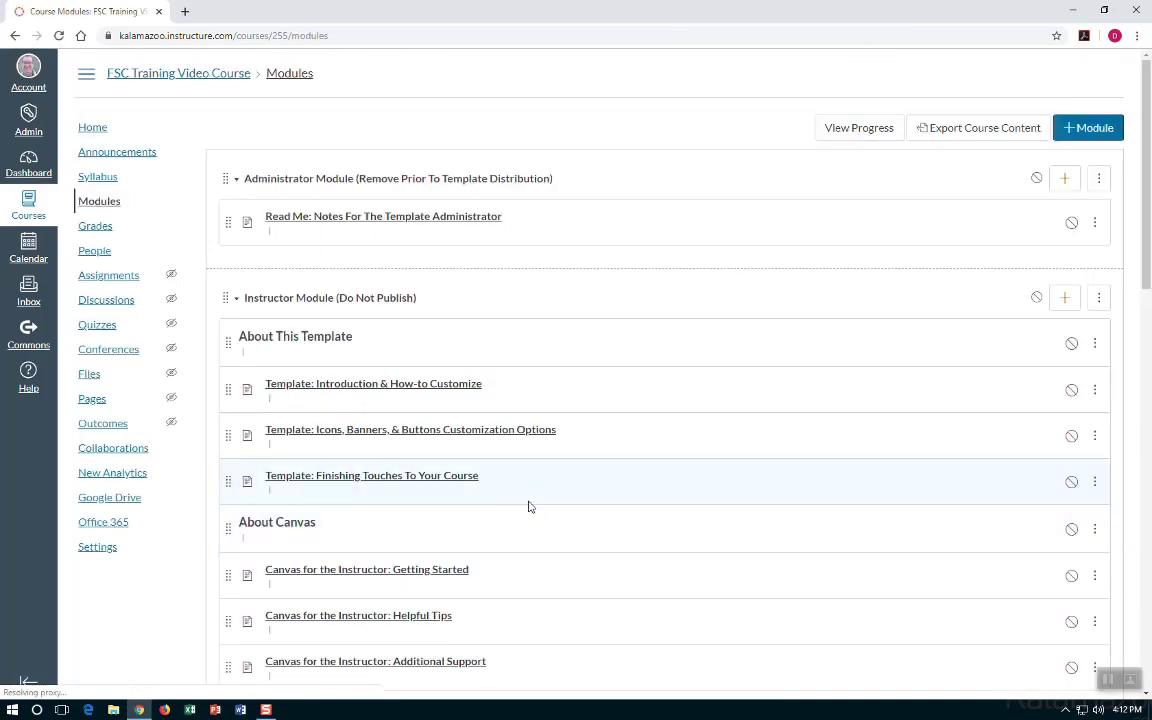
scroll(527, 501, "down", 9)
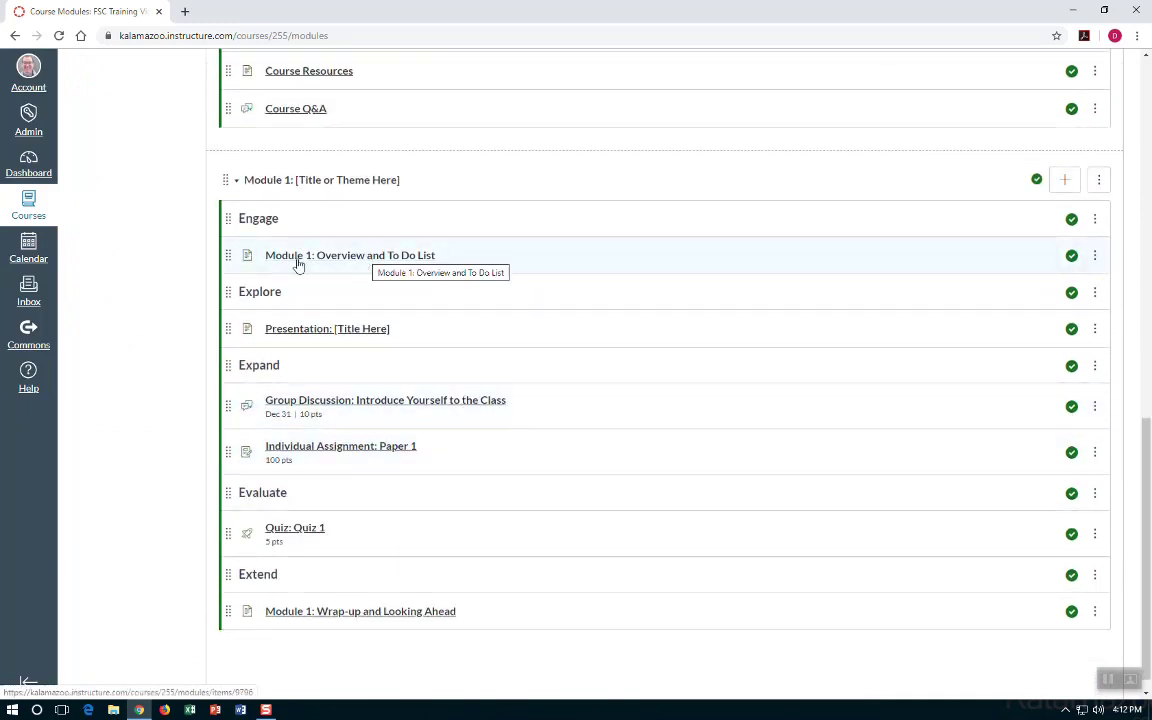
left_click(383, 264)
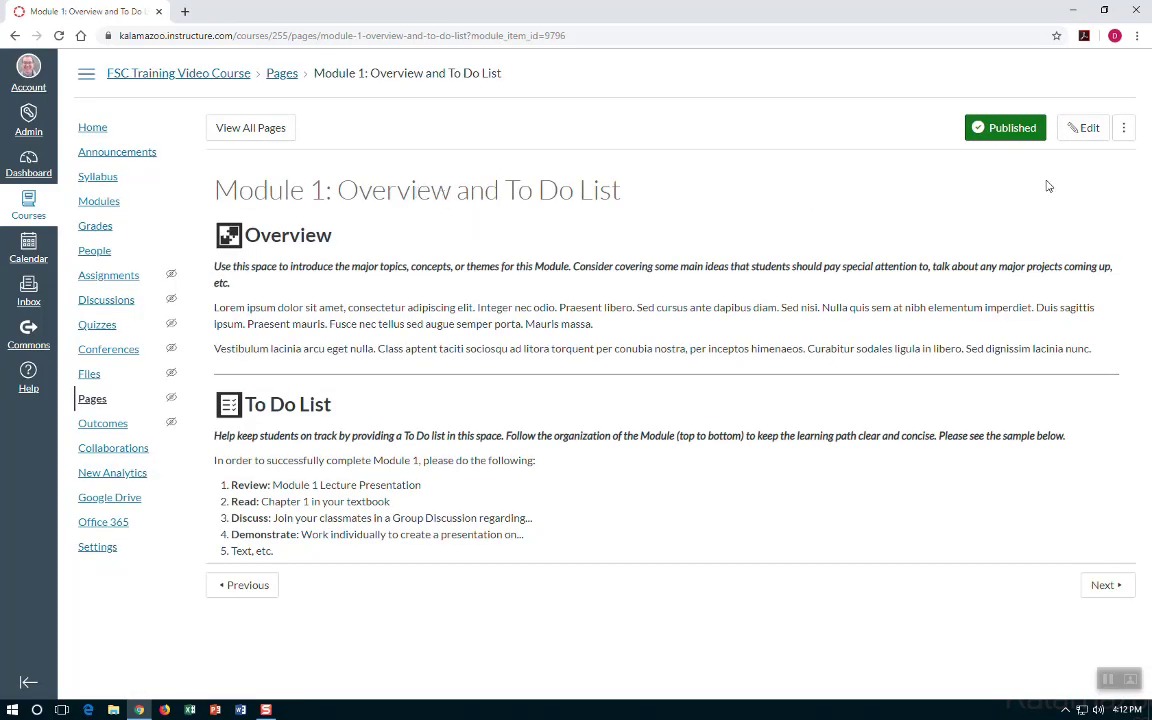
Preview sharing the page to Commons, cancel it, then go to Commons search.
left_click(1124, 133)
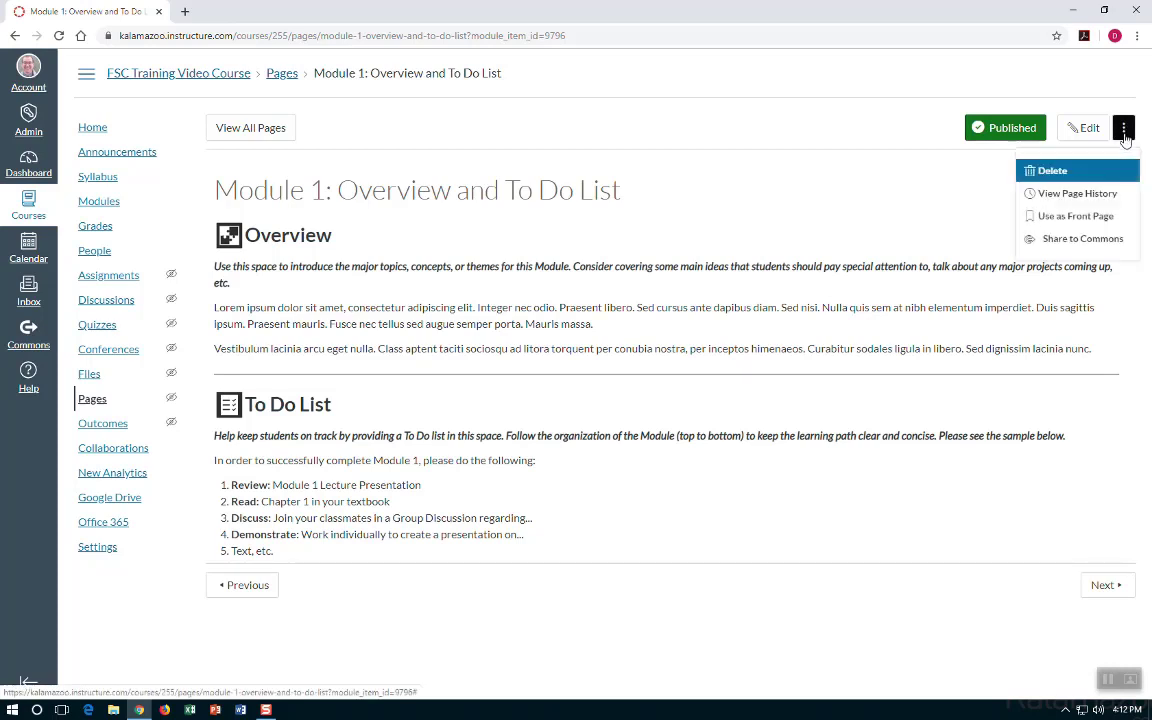
left_click(1062, 240)
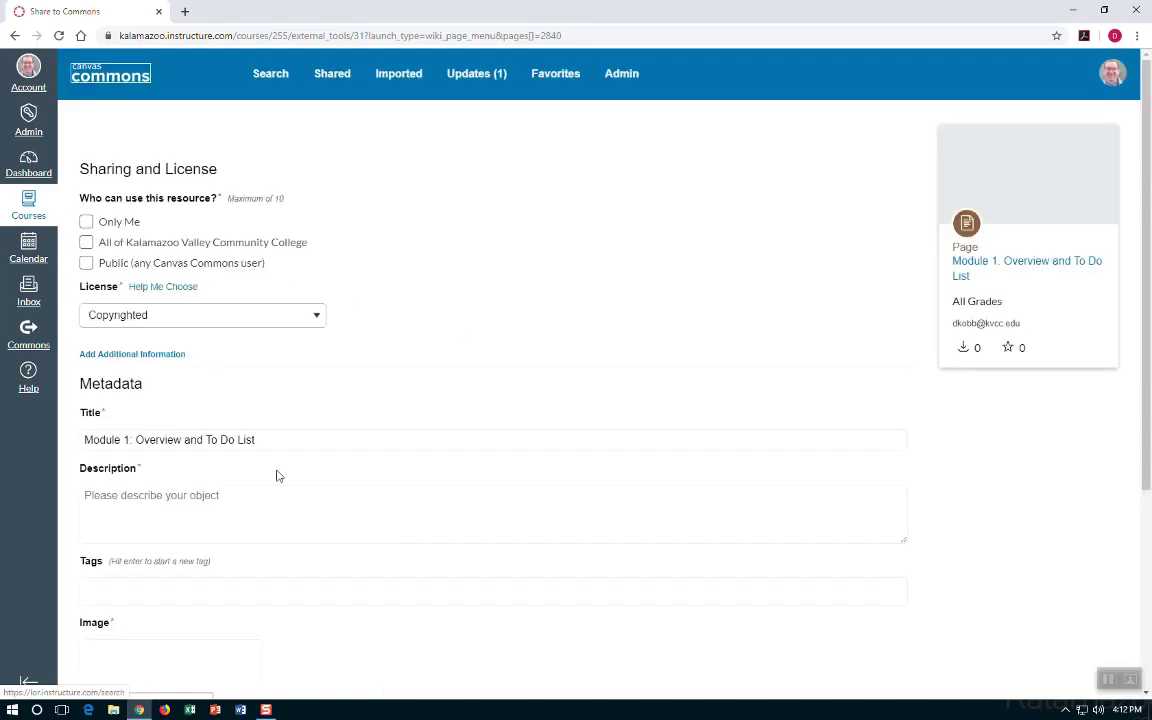
scroll(332, 468, "down", 3)
scroll(332, 468, "up", 3)
left_click(28, 168)
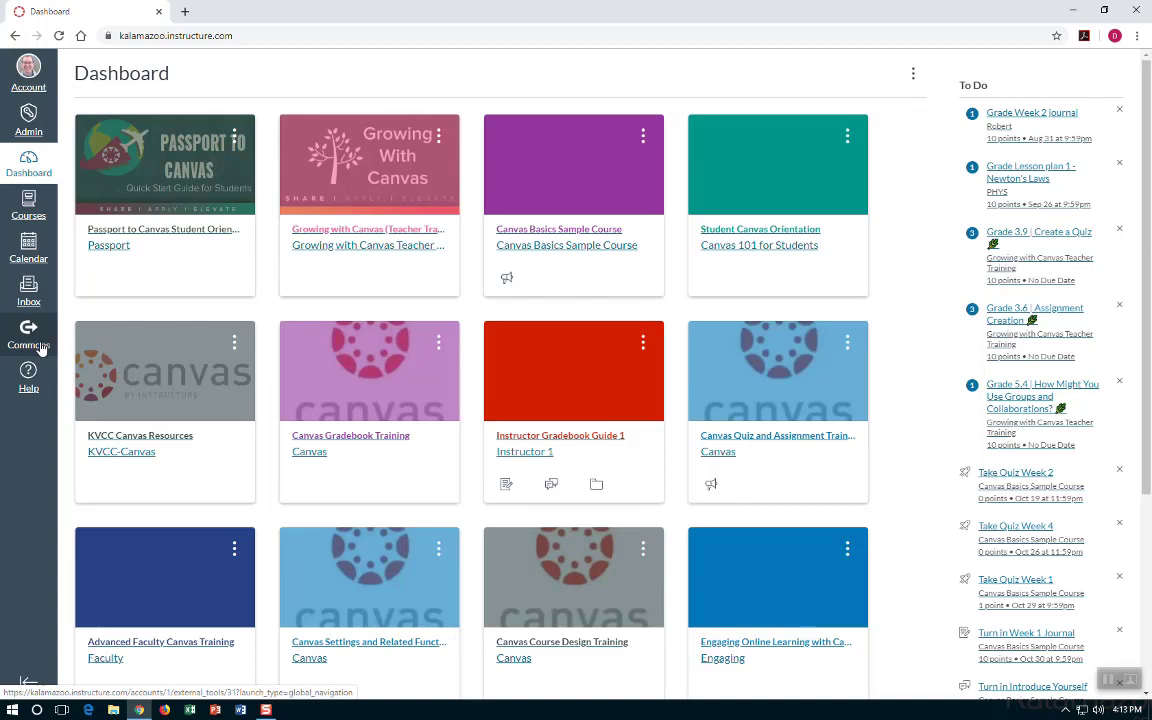
left_click(30, 338)
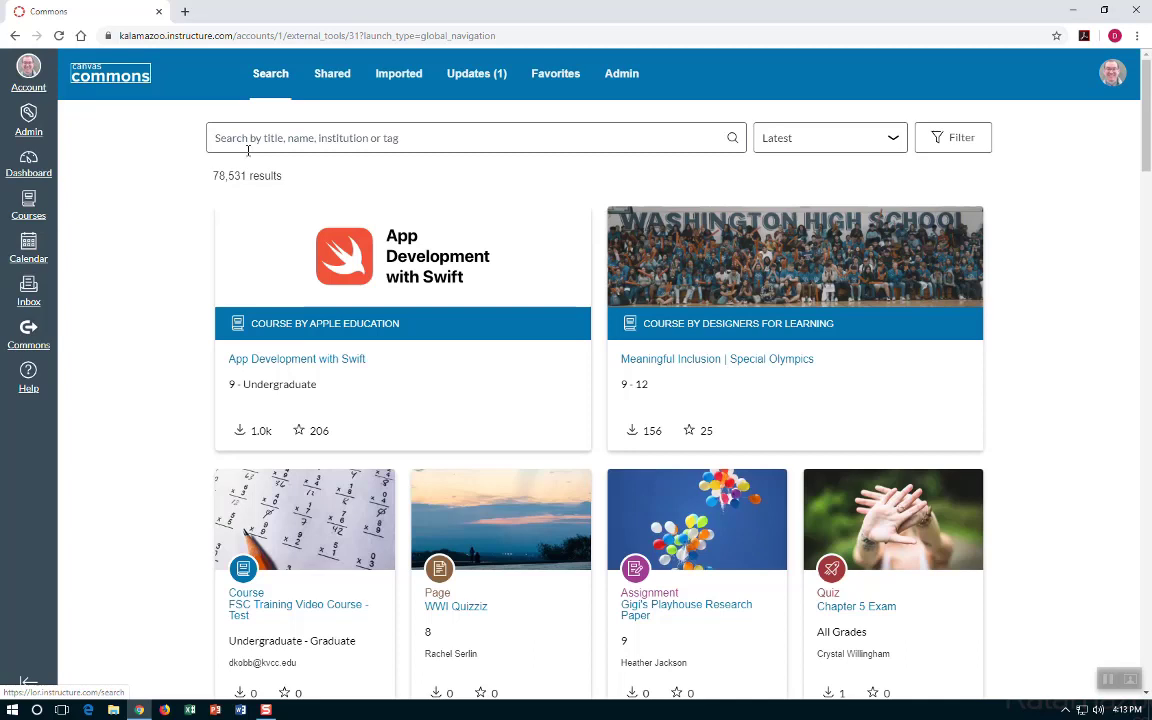
left_click(248, 140)
Search Commons for 'home button' and preview the Home Page Button image.
type("ho")
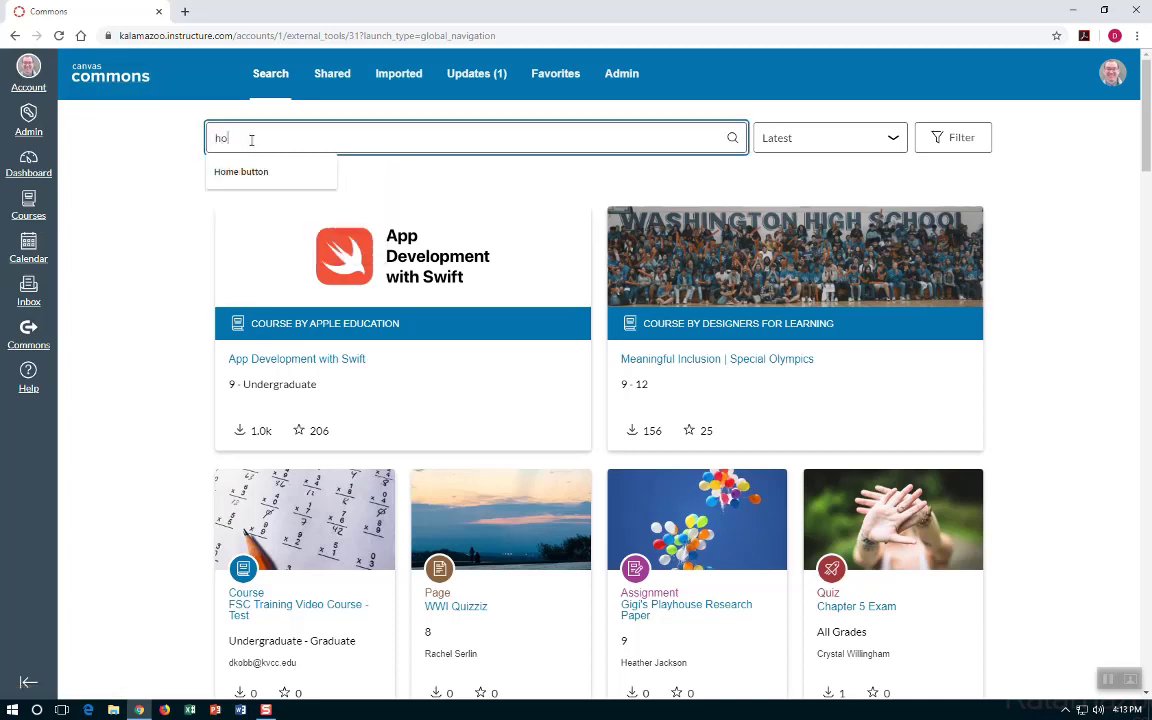
type("me button")
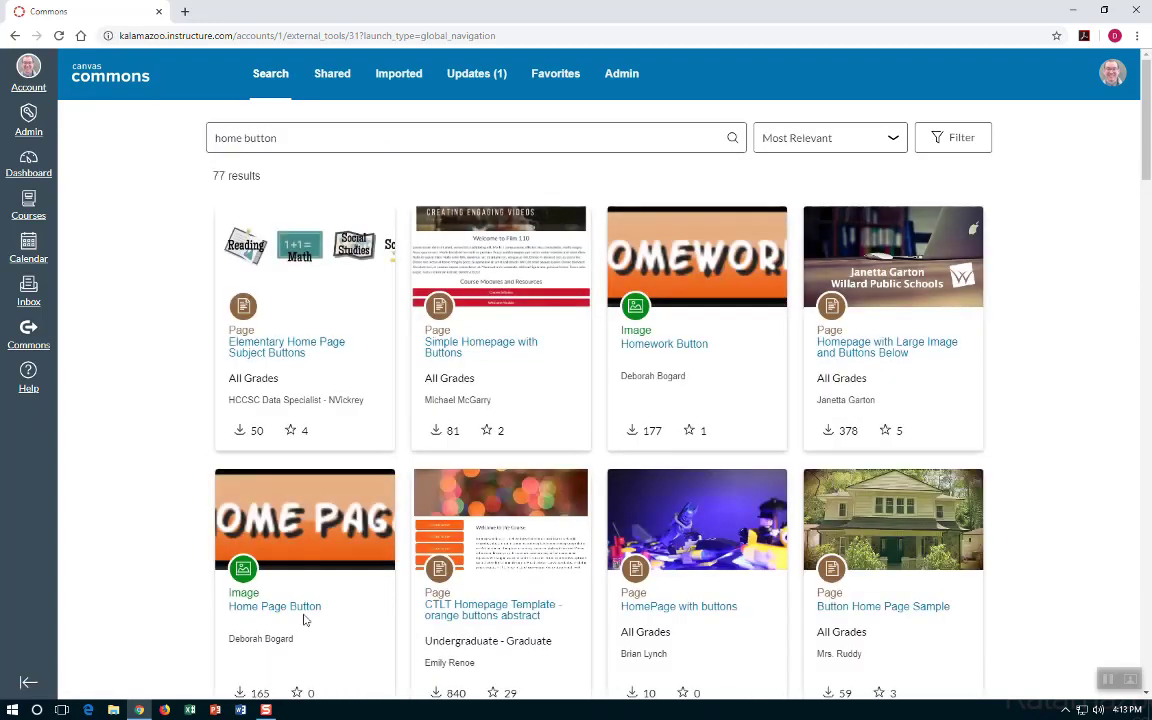
left_click(308, 610)
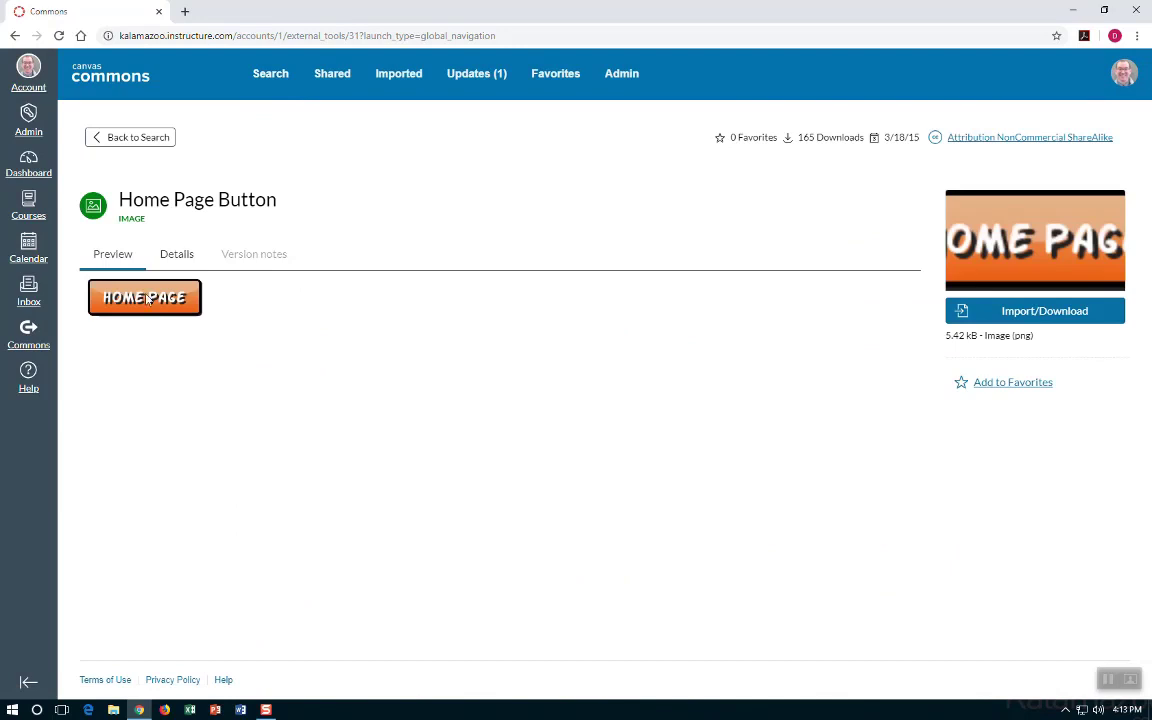
left_click(113, 140)
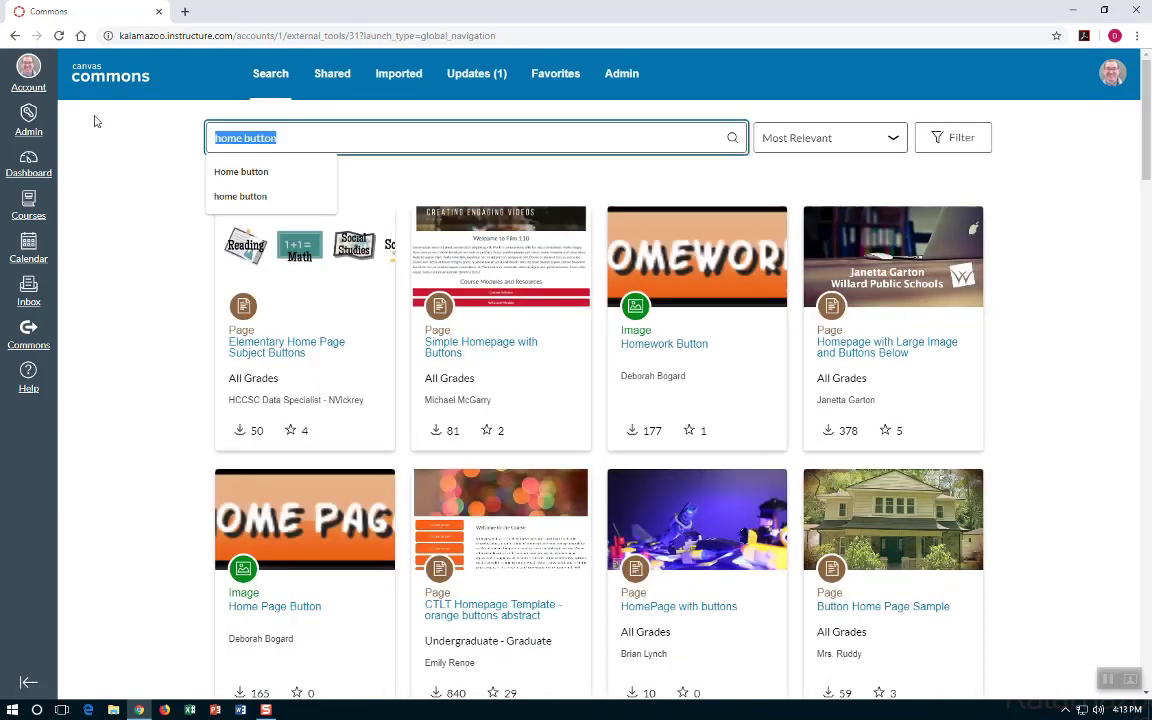
Search 'US History', then replace the query with 'tree banner'.
type("History")
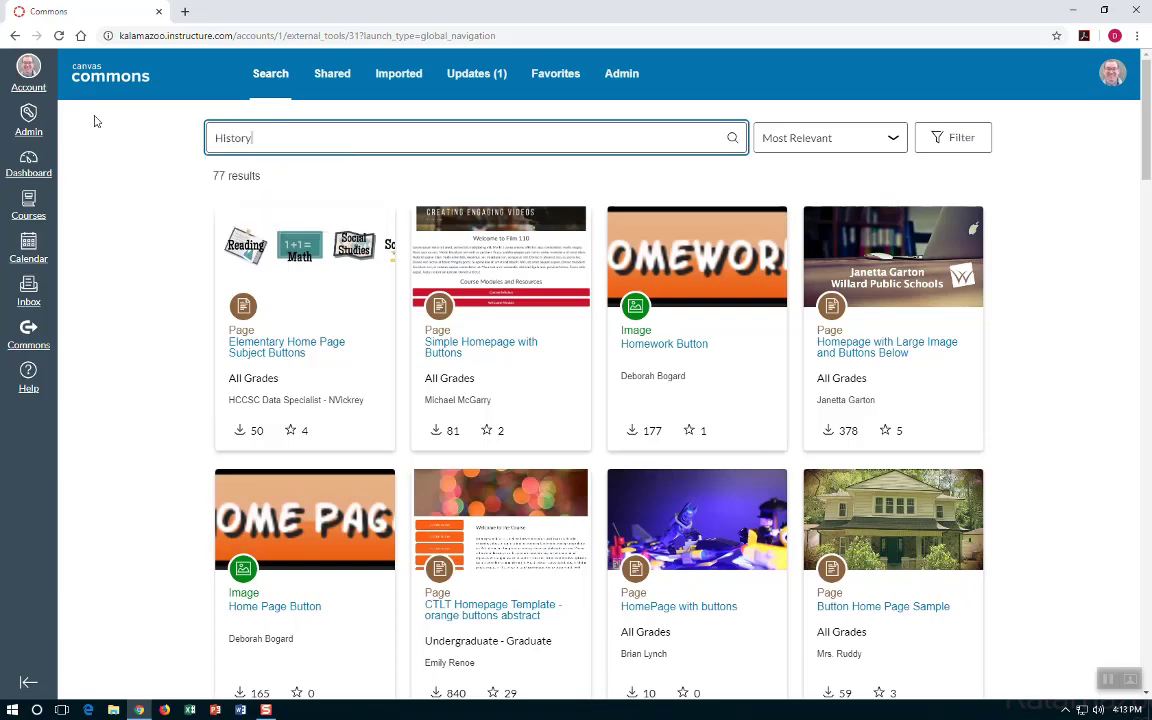
key("Return")
type("US")
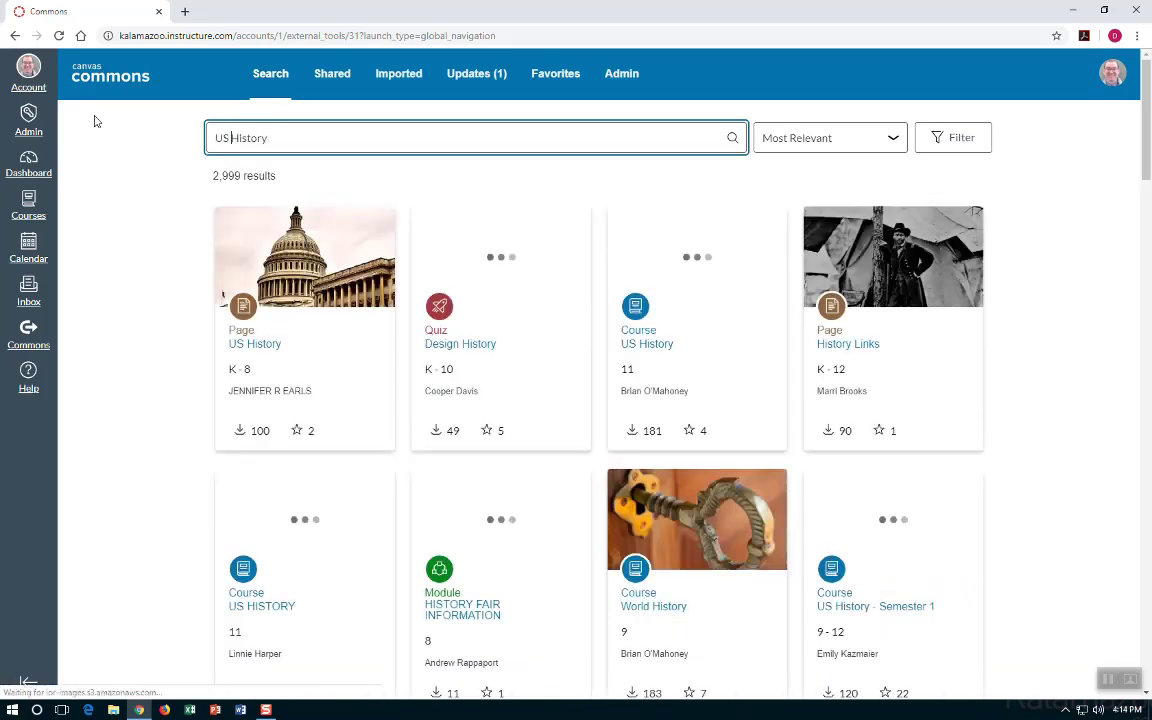
key("Return")
scroll(586, 450, "down", 8)
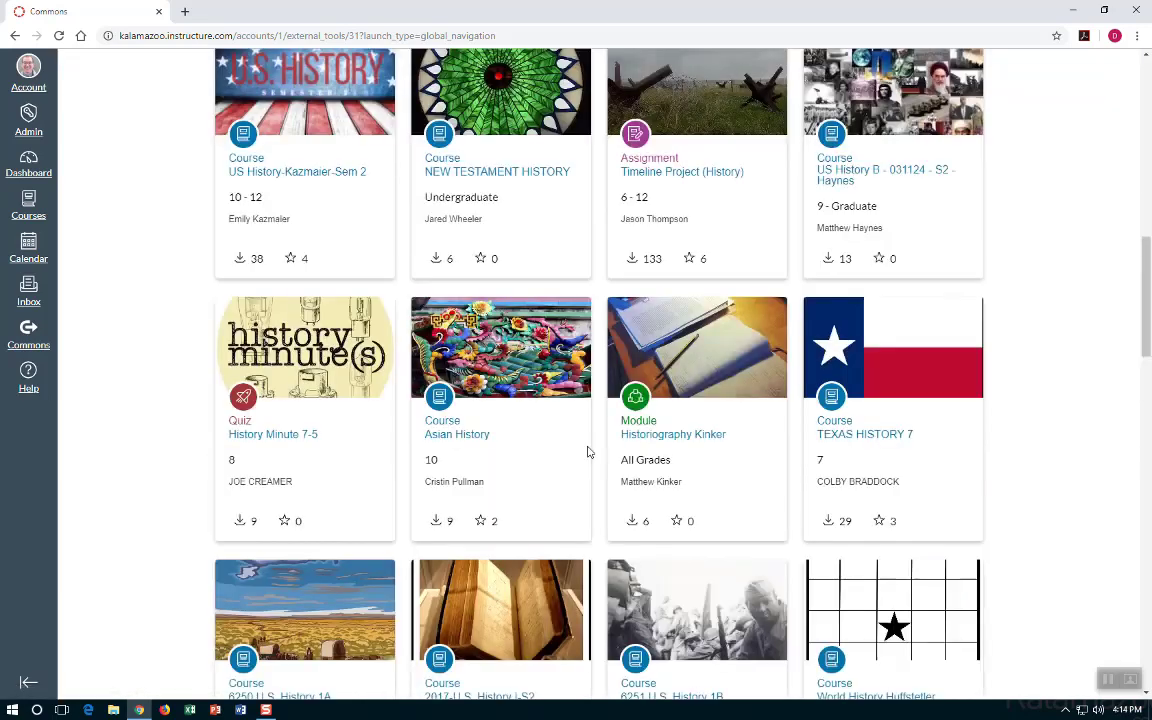
scroll(568, 442, "up", 6)
scroll(318, 300, "up", 3)
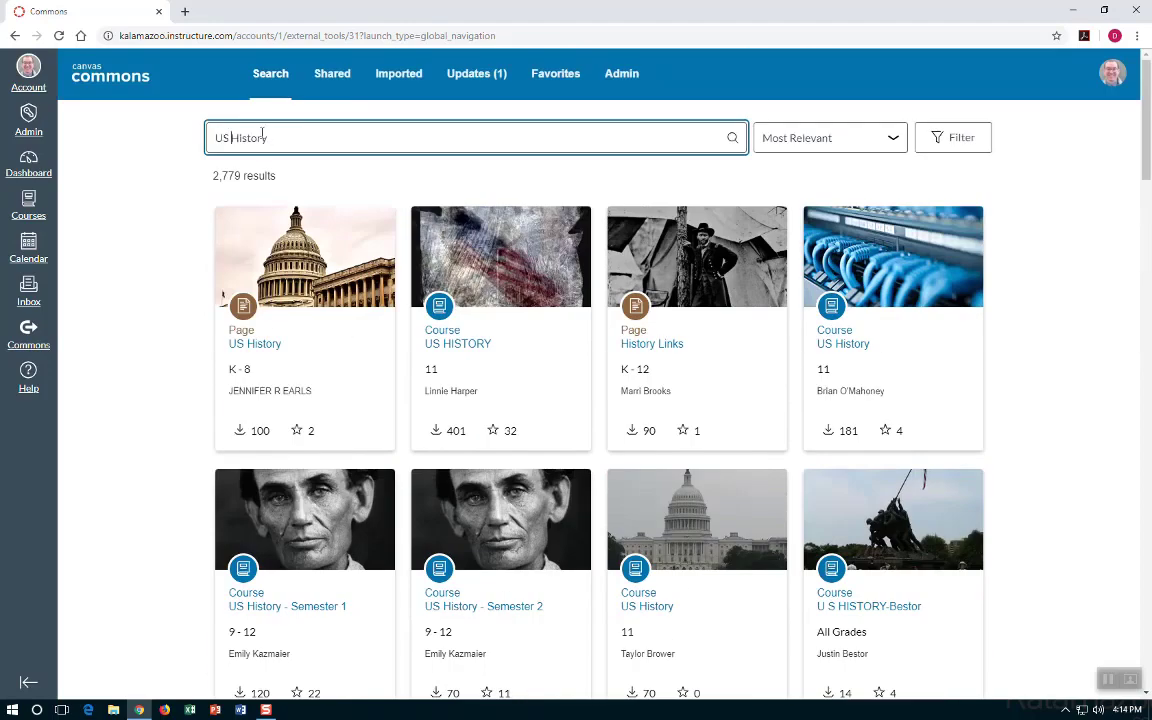
key("ctrl+a")
key("BackSpace")
type("tree banner")
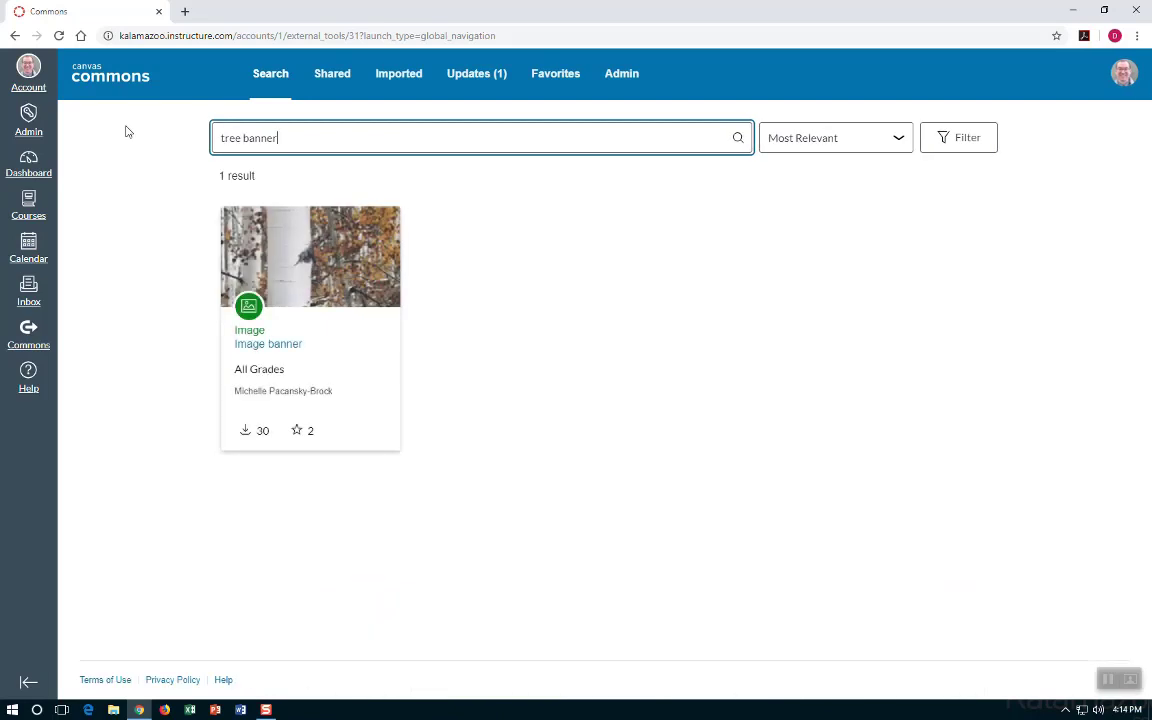
Open the Image banner result and review its details, tags (banner, nature, trees) and reviews.
left_click(280, 345)
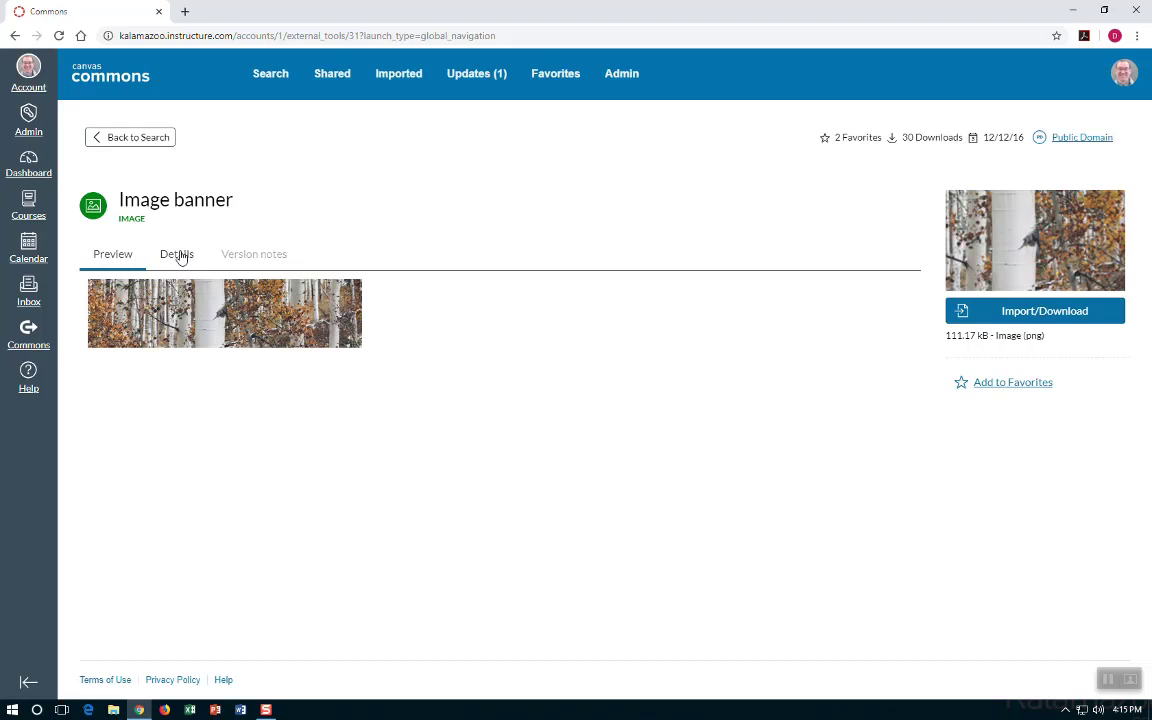
left_click(178, 255)
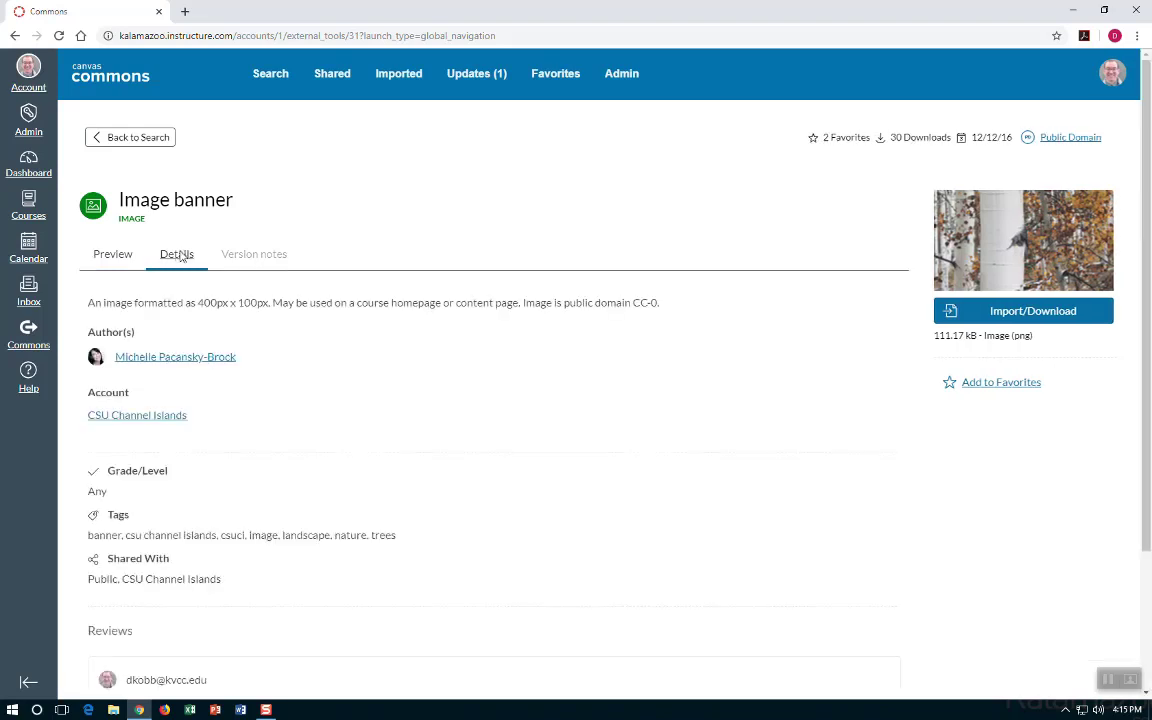
scroll(145, 371, "down", 3)
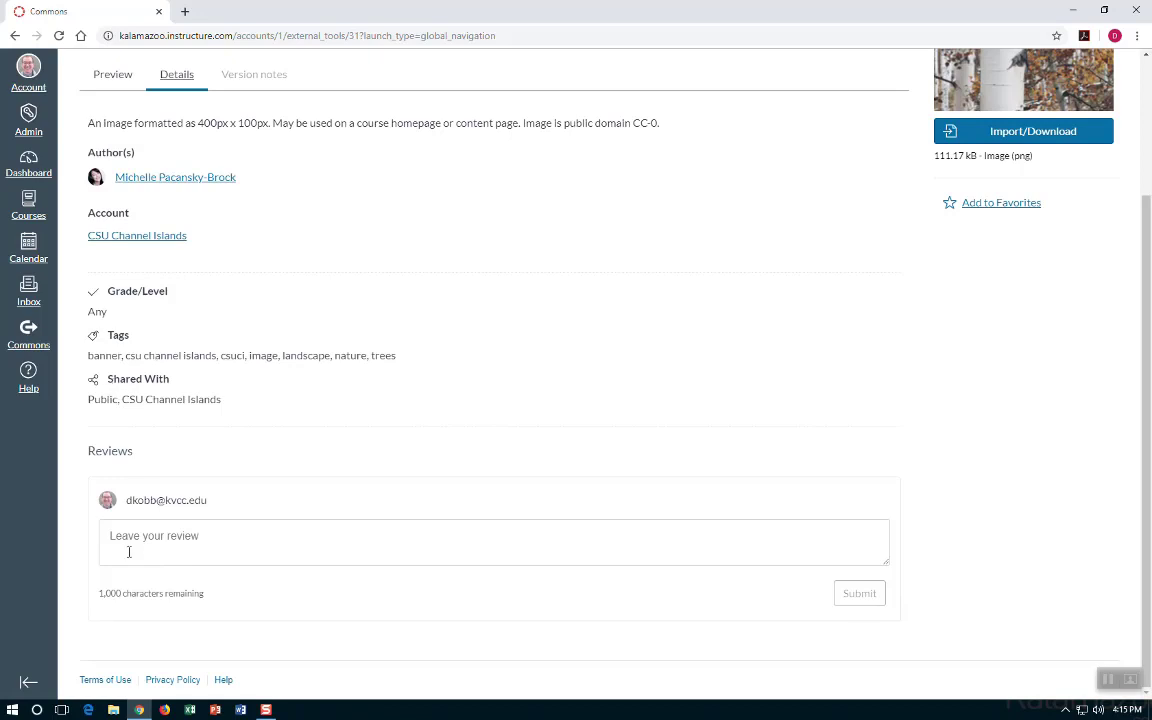
scroll(342, 539, "up", 2)
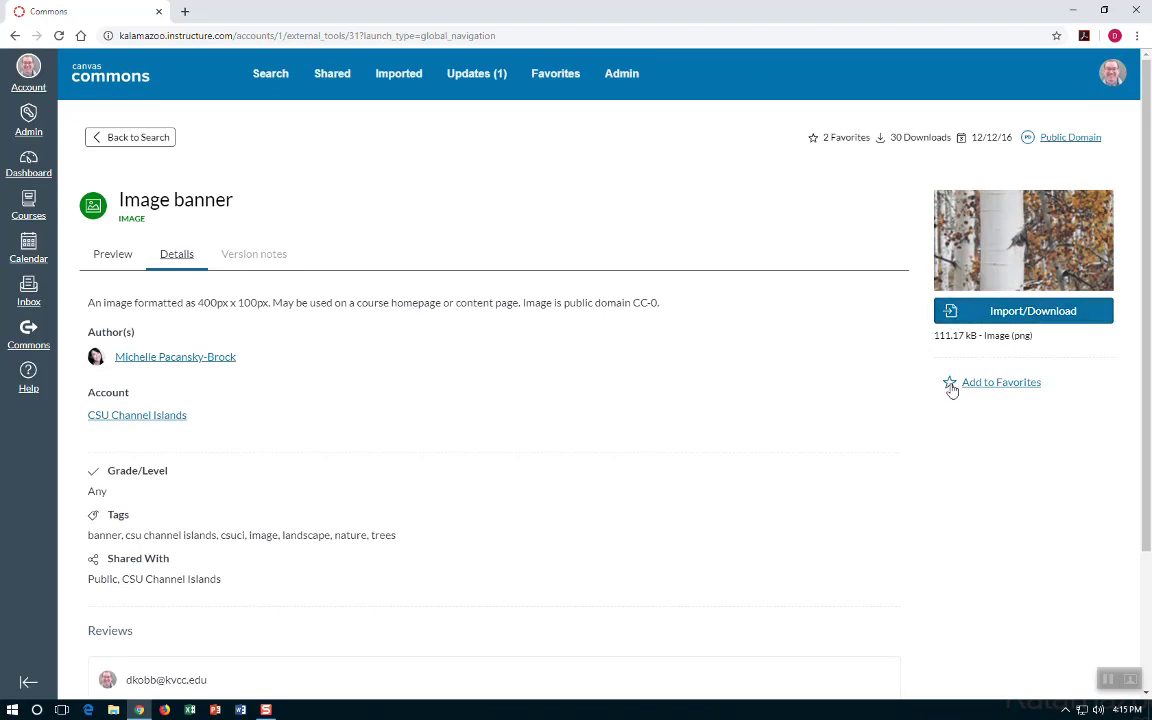
Import the Image banner into the FSC Training Video Course.
left_click(960, 316)
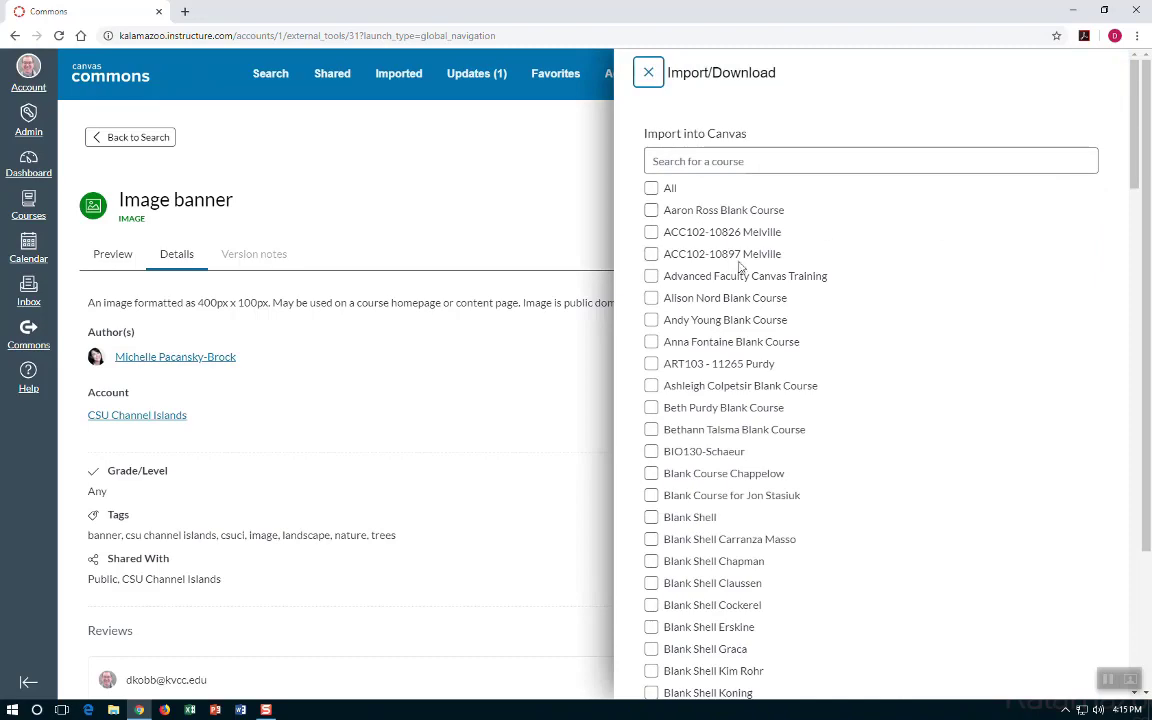
scroll(740, 265, "down", 15)
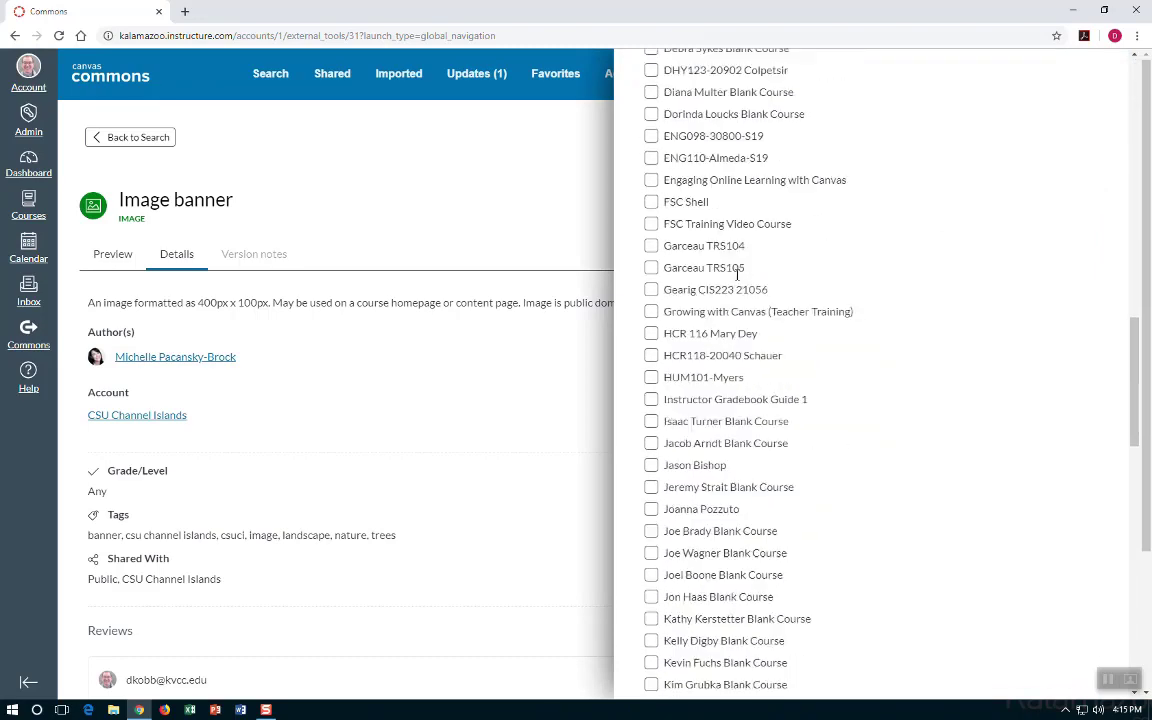
scroll(738, 273, "down", 5)
scroll(738, 278, "up", 3)
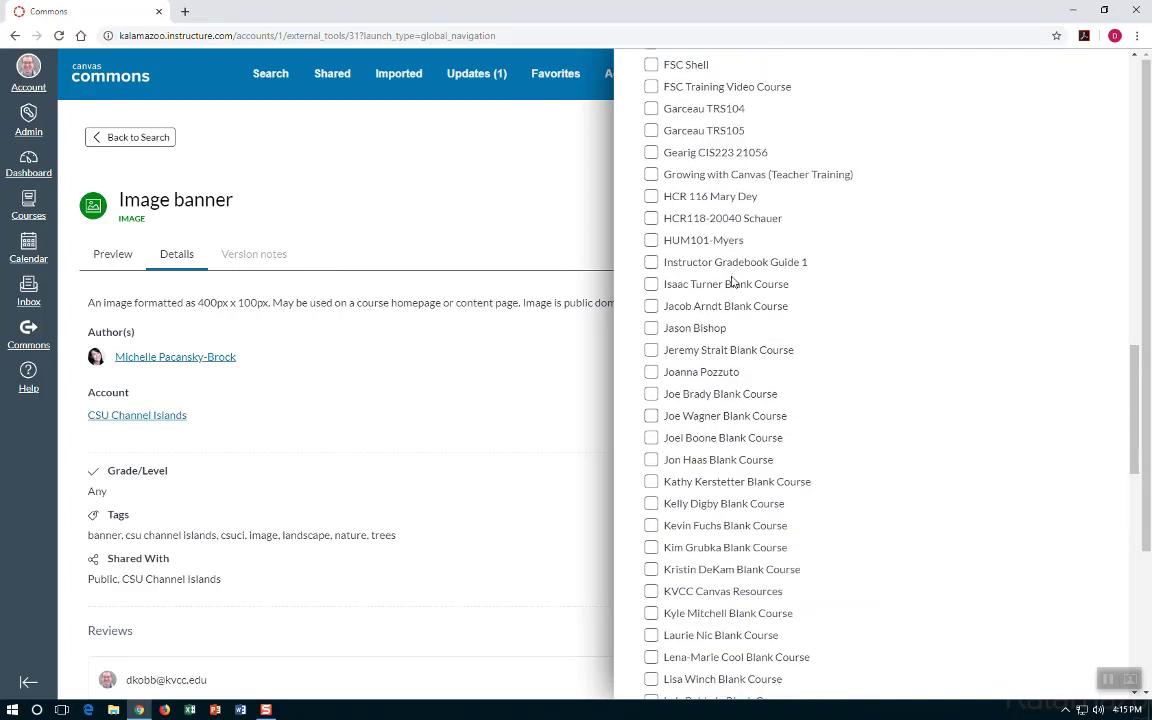
scroll(630, 150, "up", 3)
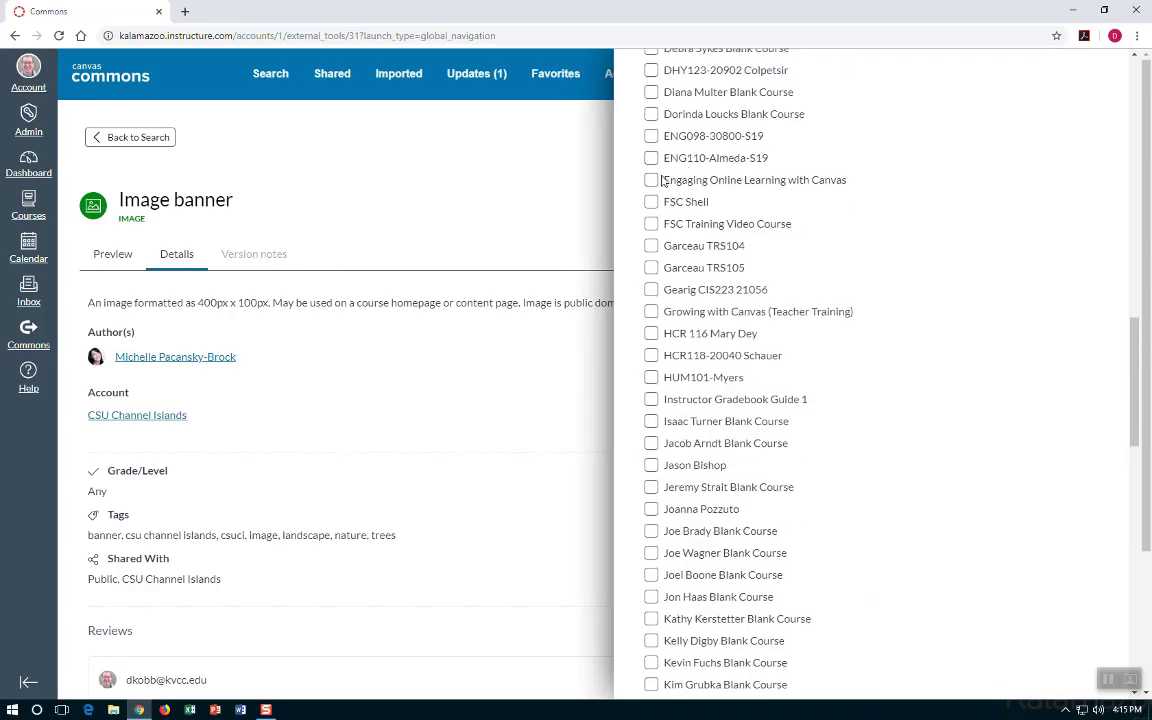
left_click(651, 224)
scroll(826, 383, "down", 8)
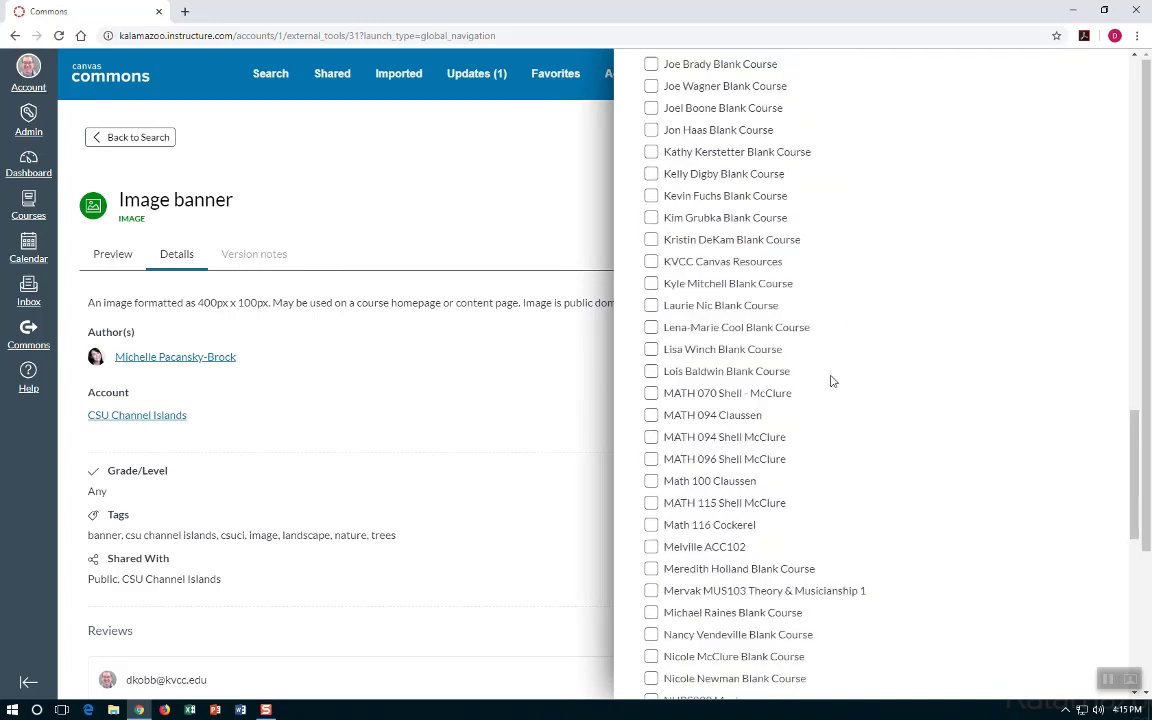
scroll(830, 381, "down", 10)
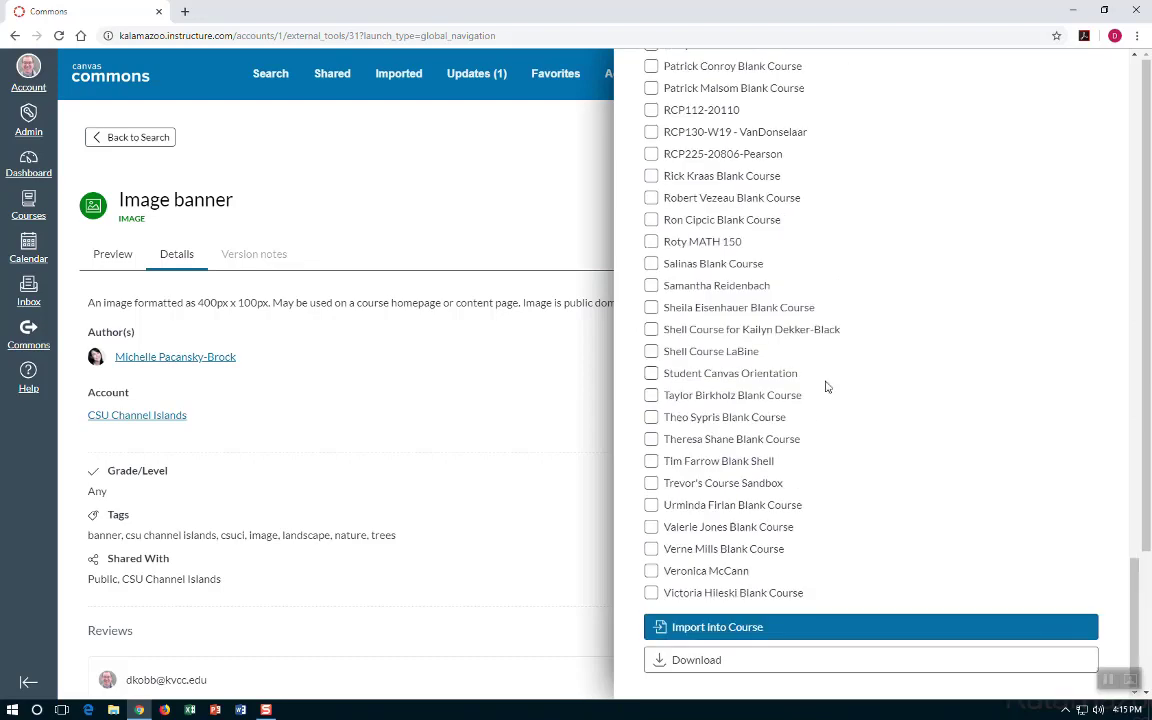
left_click(716, 628)
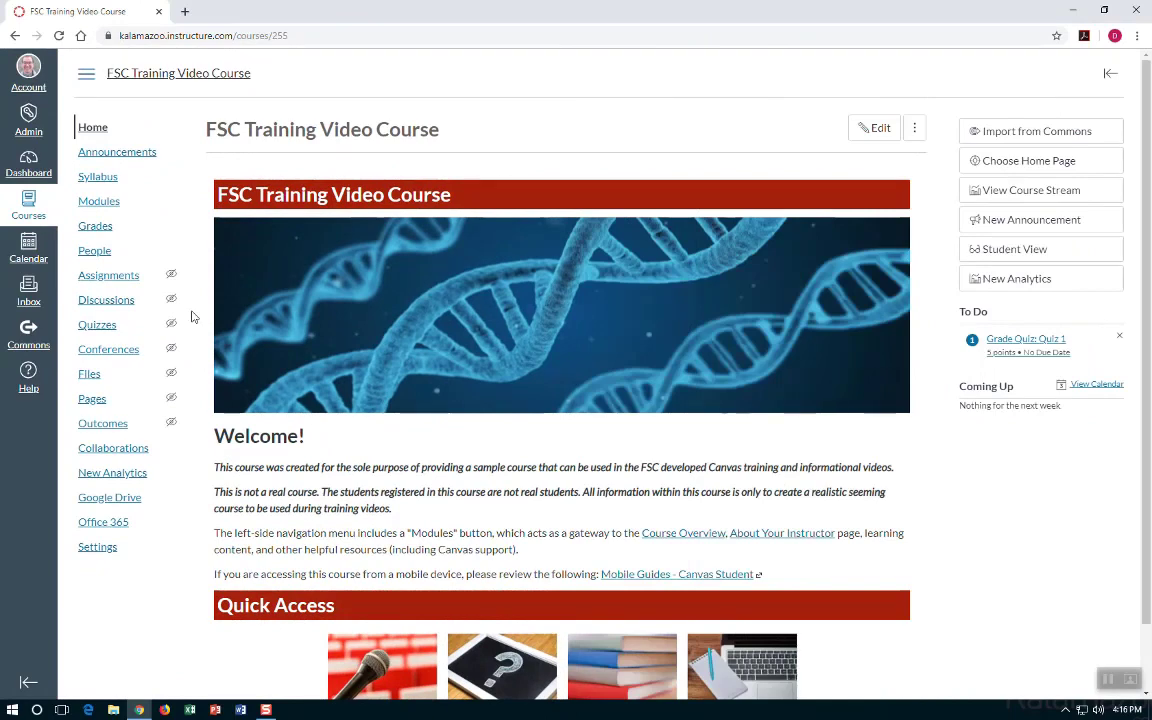
Check image banner.png in the course Files, then launch Import from Commons.
left_click(95, 376)
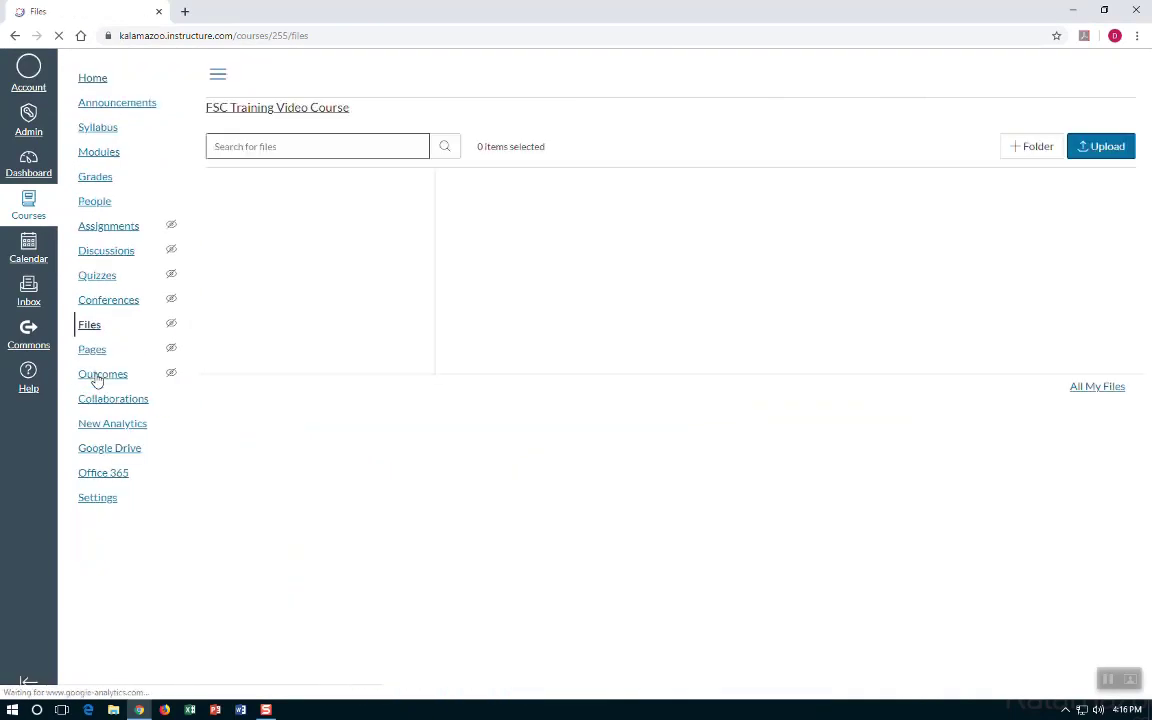
left_click(495, 277)
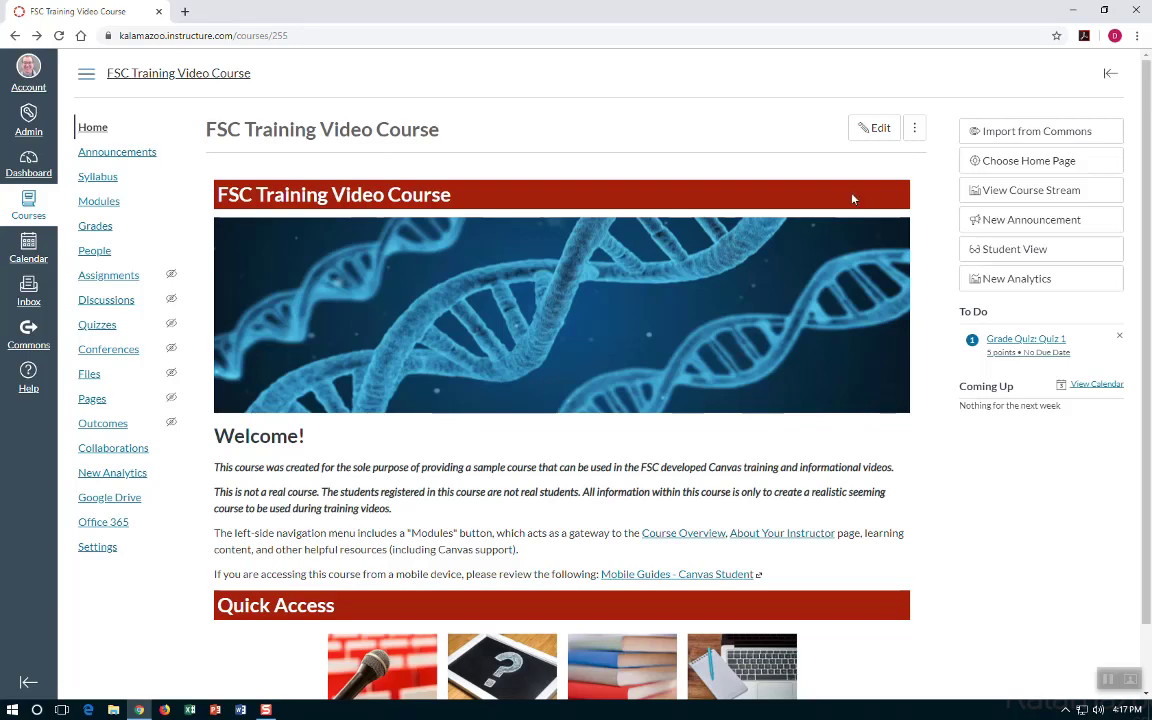
left_click(987, 137)
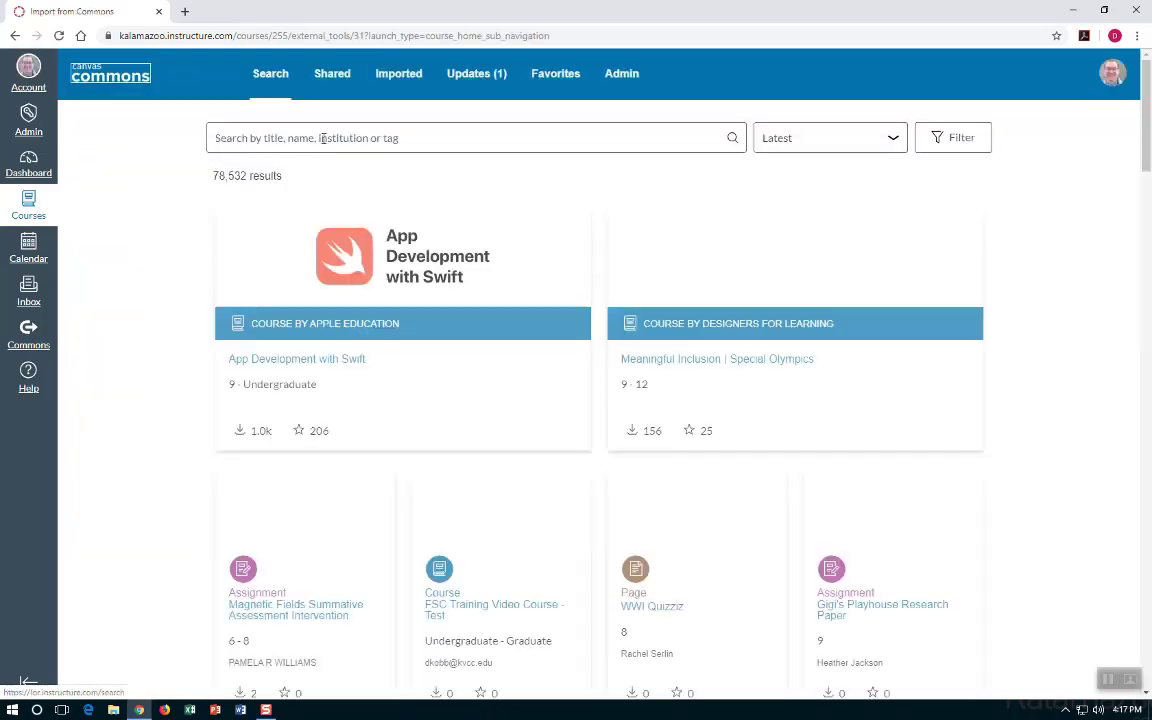
Focus the Canvas Commons search field to start looking for resources.
left_click(322, 138)
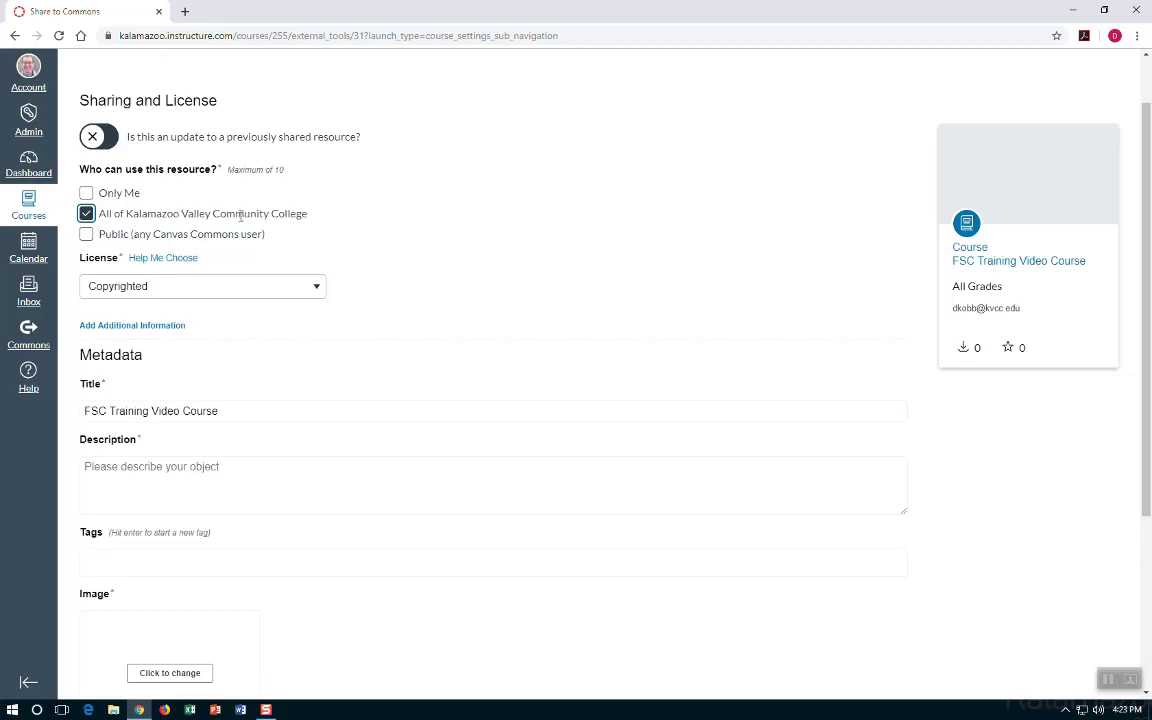
Check Public, try Only Me, then clear it so the college and Public share.
left_click(87, 236)
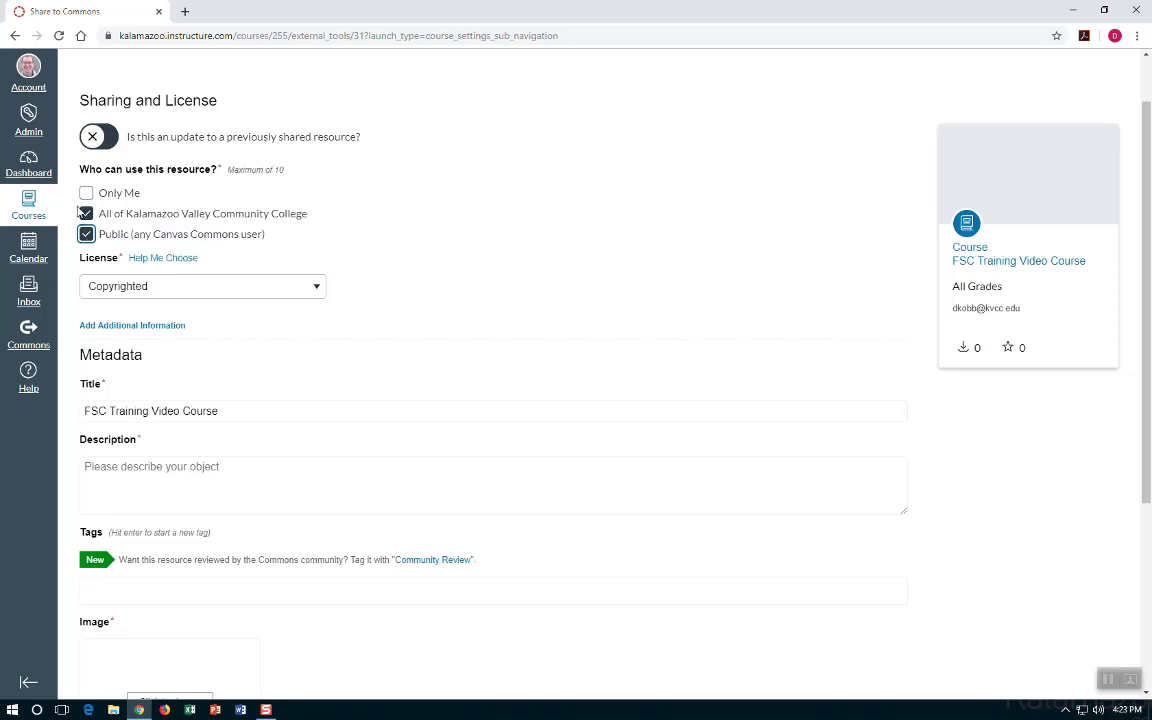
left_click(86, 193)
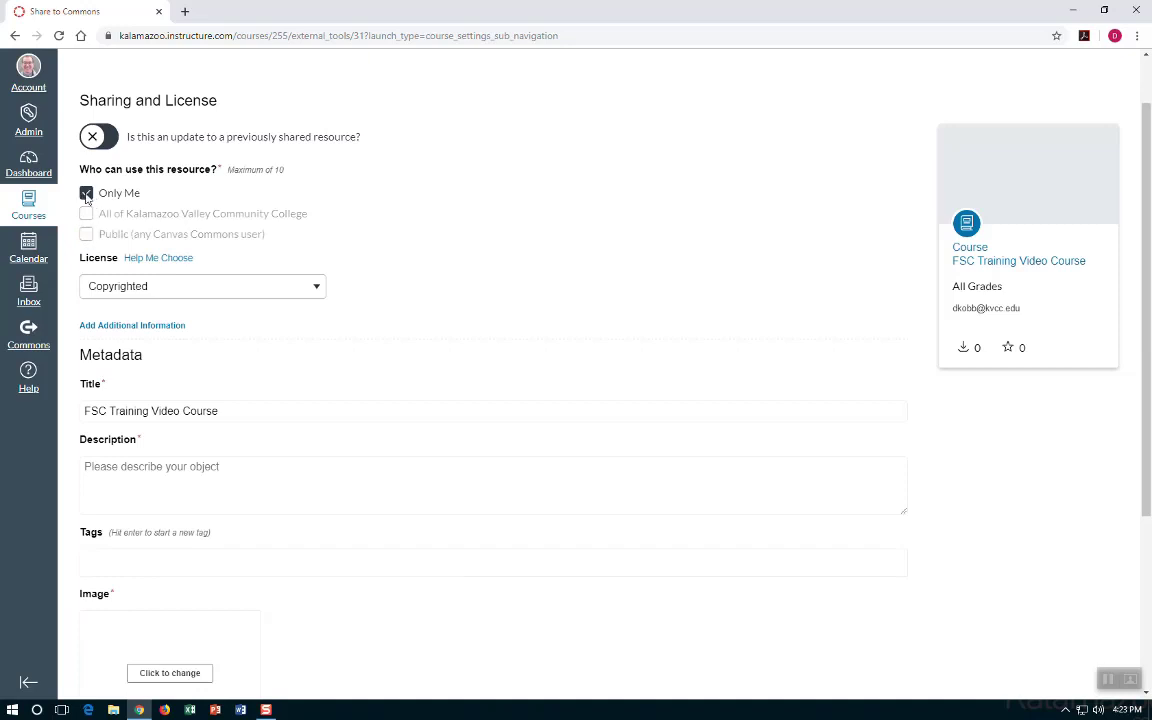
left_click(86, 193)
left_click(86, 234)
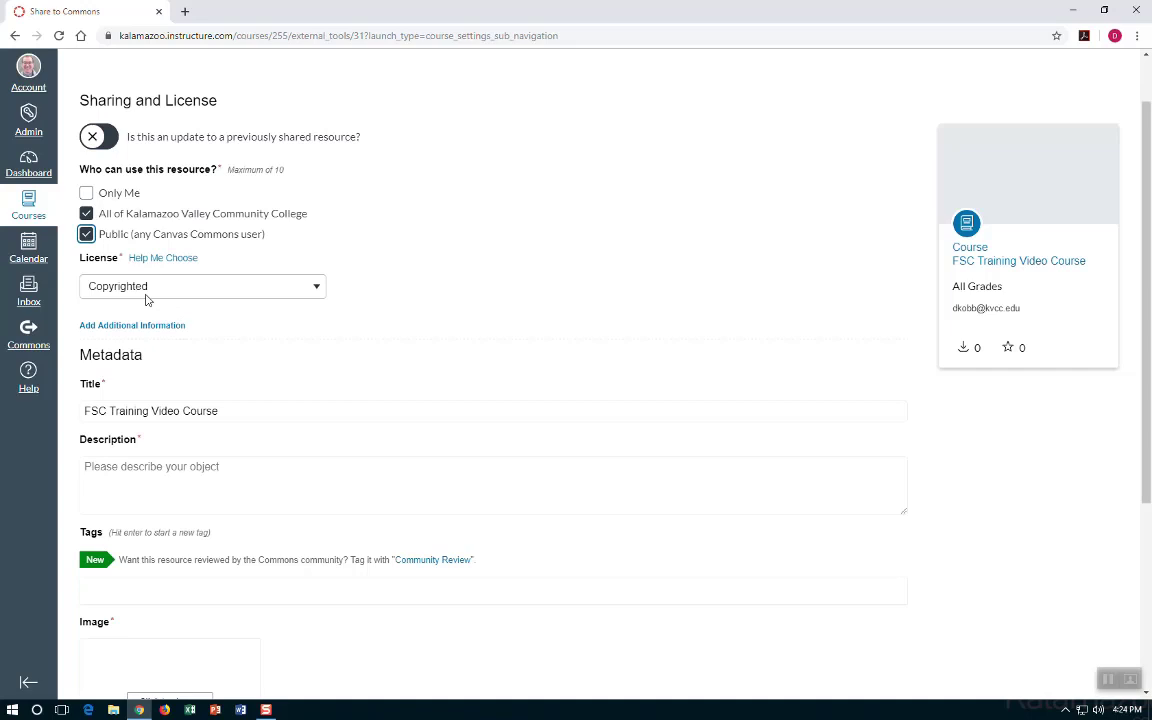
Expand the License dropdown to review the Creative Commons license options.
left_click(147, 292)
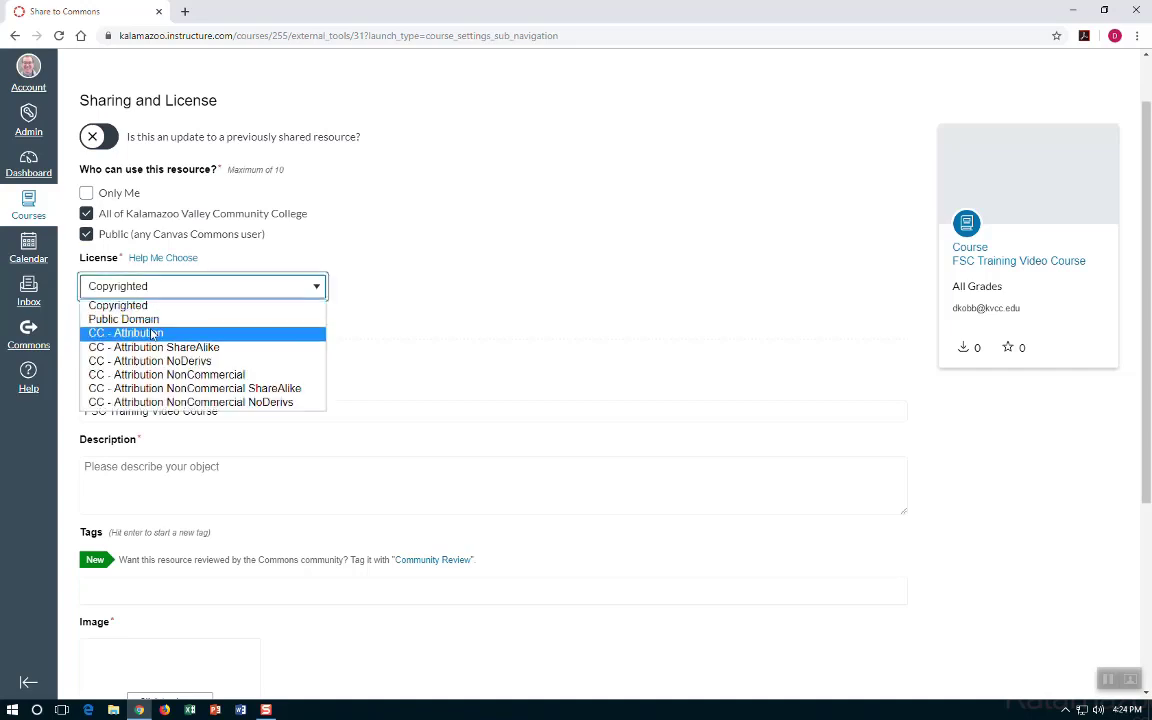